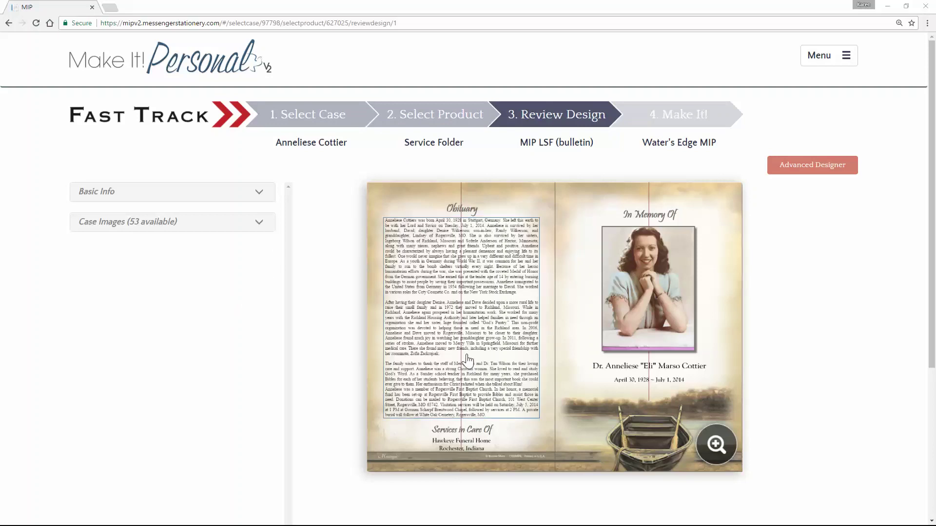
- Look over the service folder design and open its page 2 in the Advanced Designer
click(670, 314)
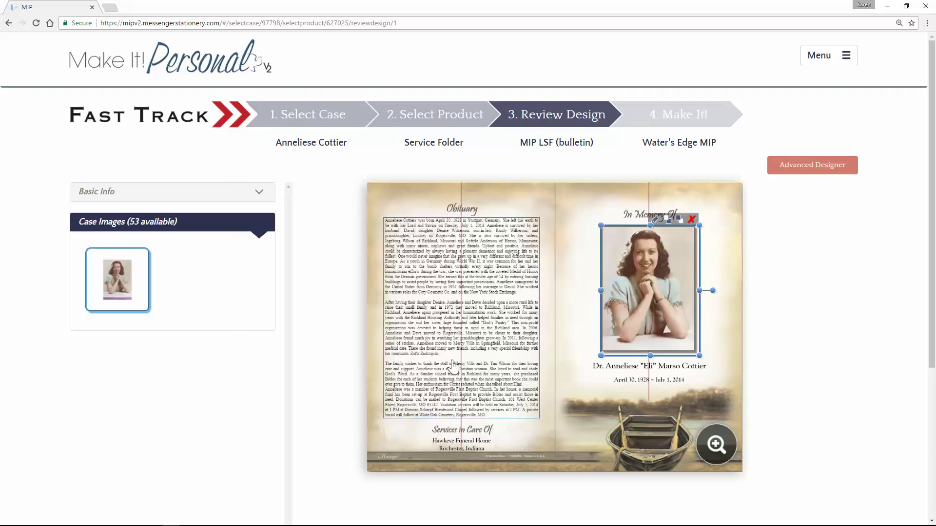
scroll(624, 442, down, 1)
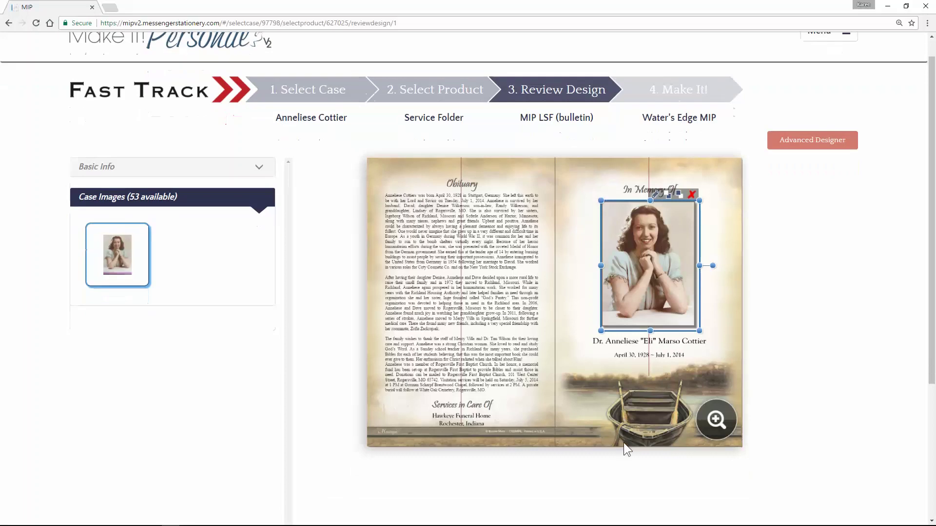
scroll(624, 443, down, 2)
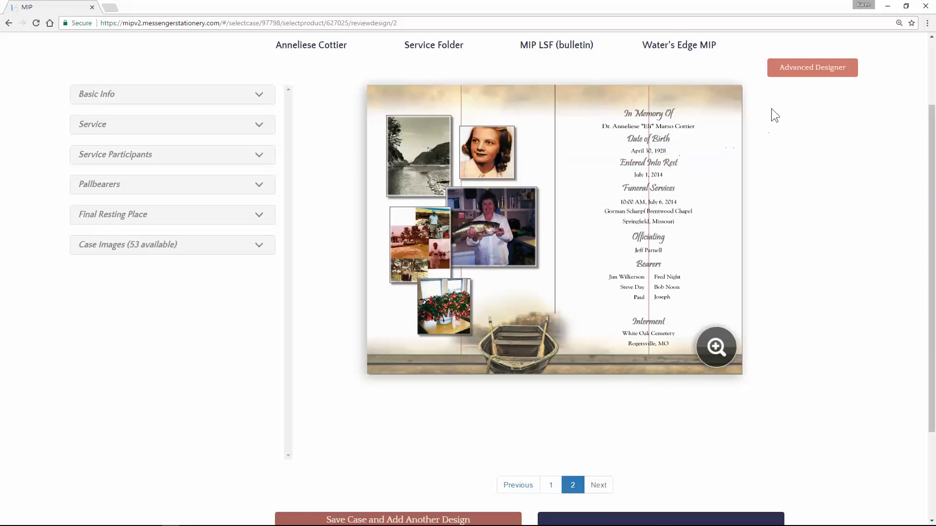
click(790, 68)
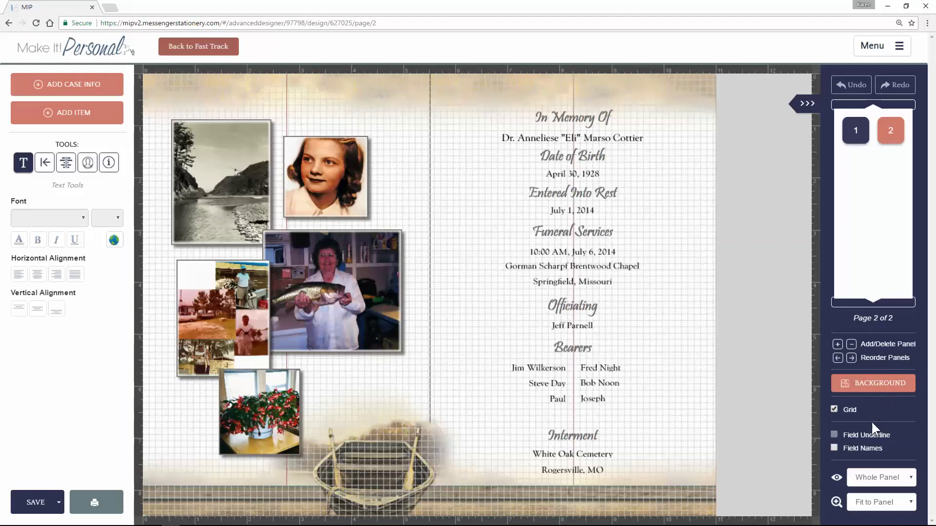
- Hide the layout grid and preview the field names in place of the case data on page 2
click(833, 409)
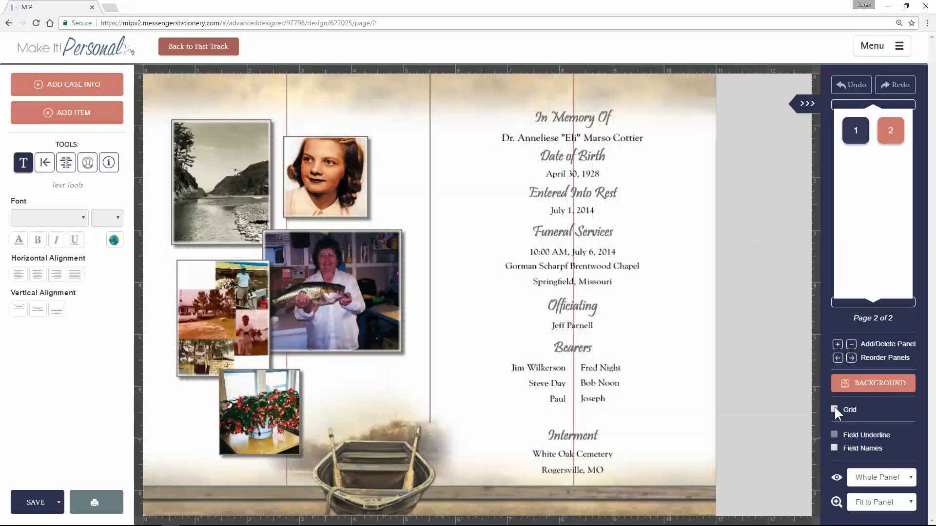
click(833, 448)
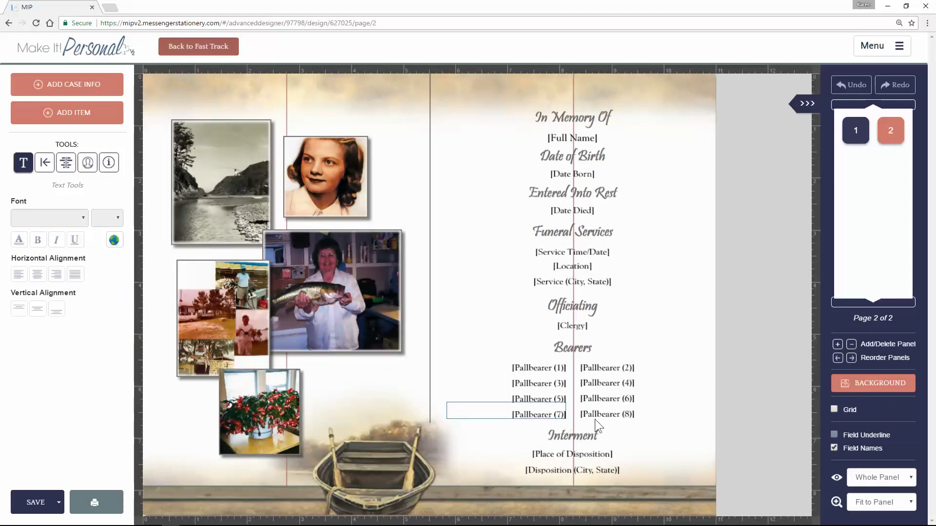
click(834, 447)
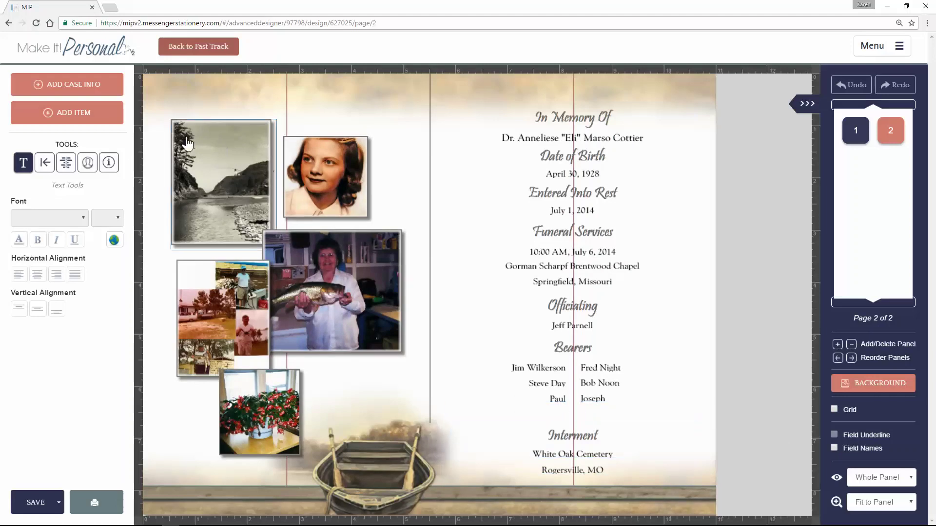
- Complete the names of Pallbearer (5) and Pallbearer (6) with their surnames in the case's service information
click(38, 87)
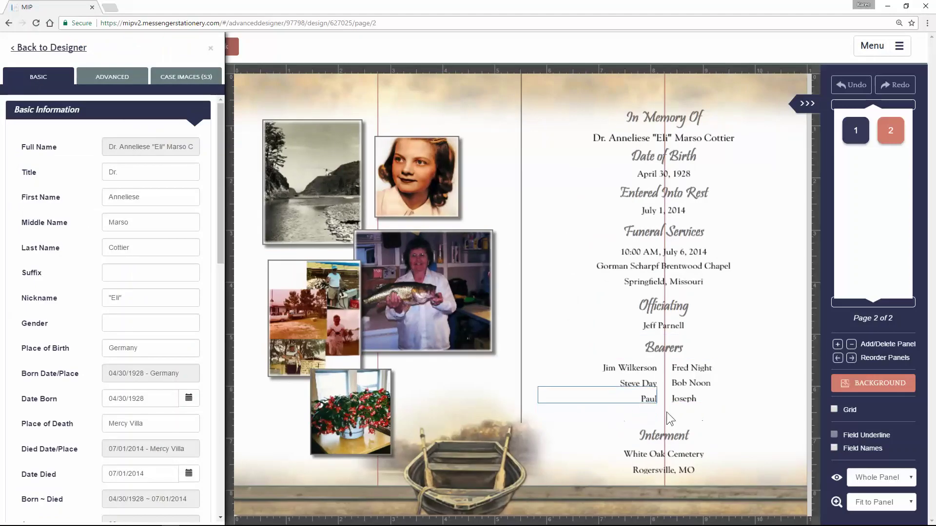
click(115, 87)
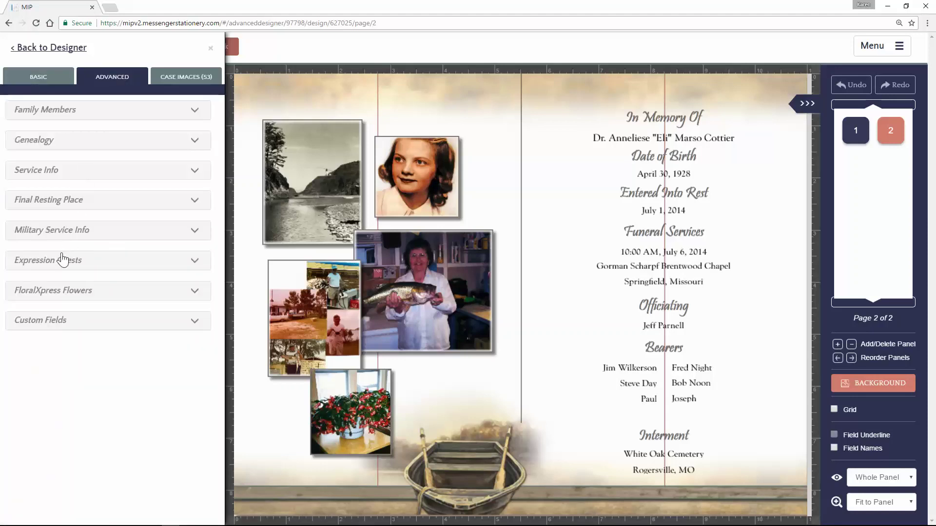
click(35, 170)
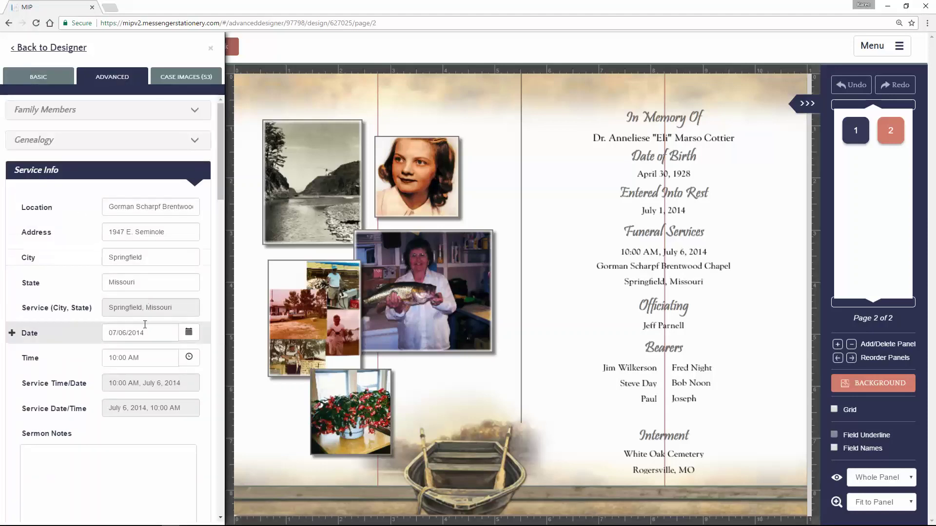
scroll(145, 325, down, 8)
scroll(145, 325, down, 1)
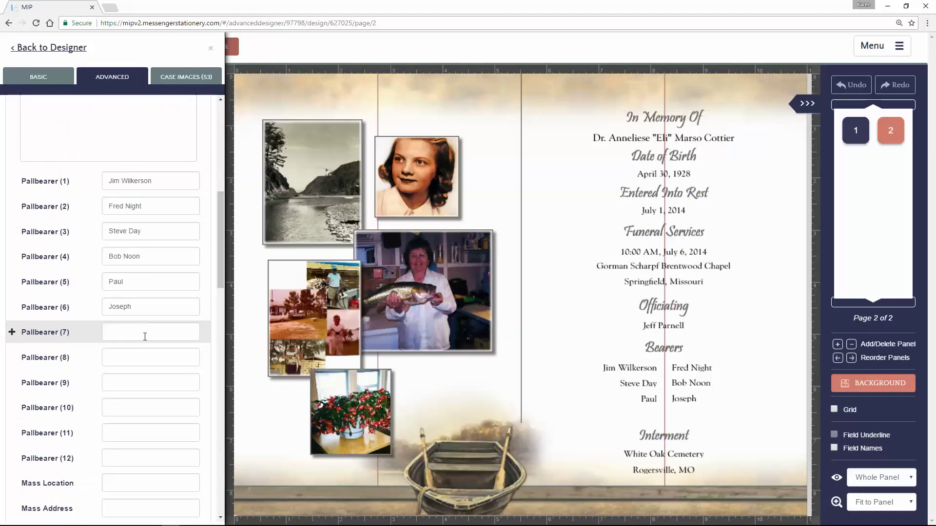
click(145, 337)
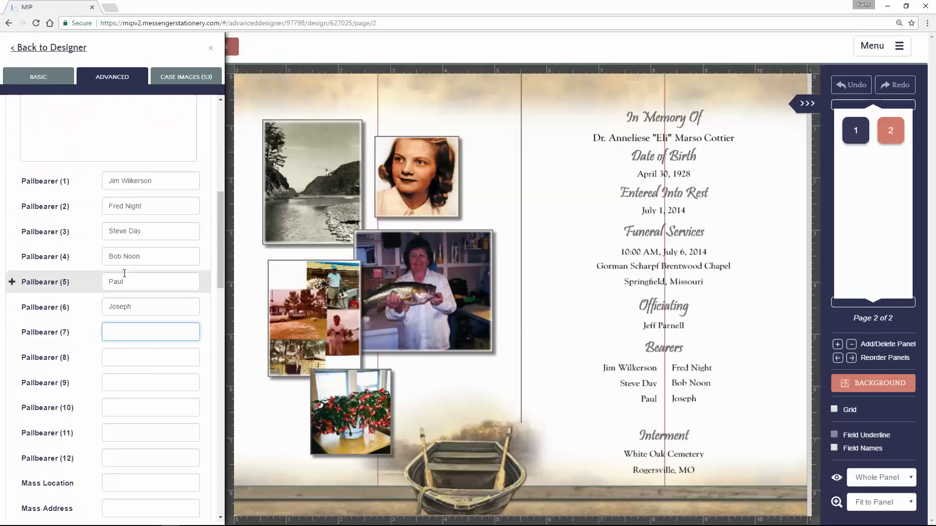
click(142, 232)
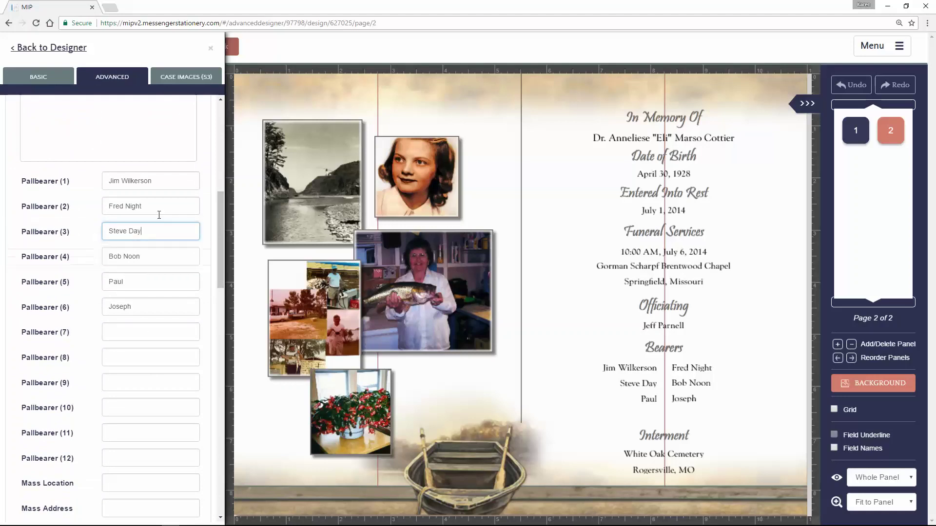
click(162, 282)
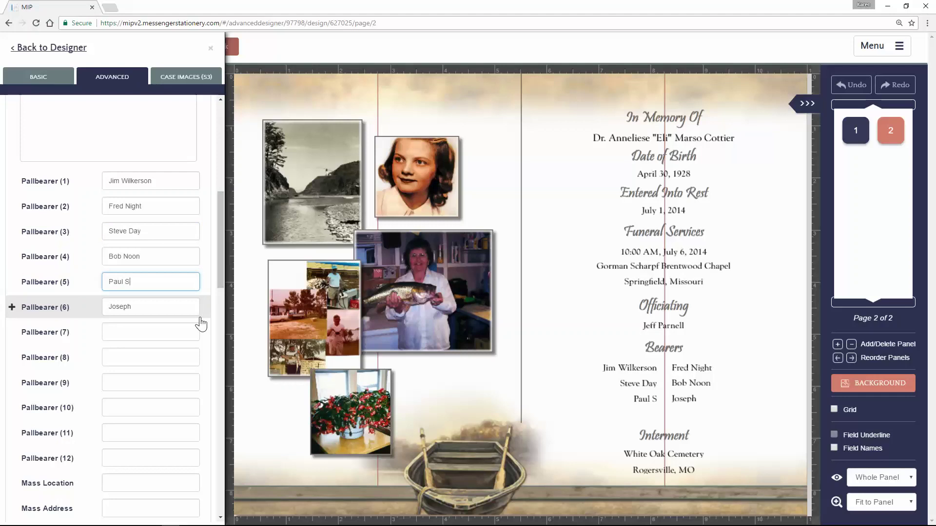
text(out)
click(188, 311)
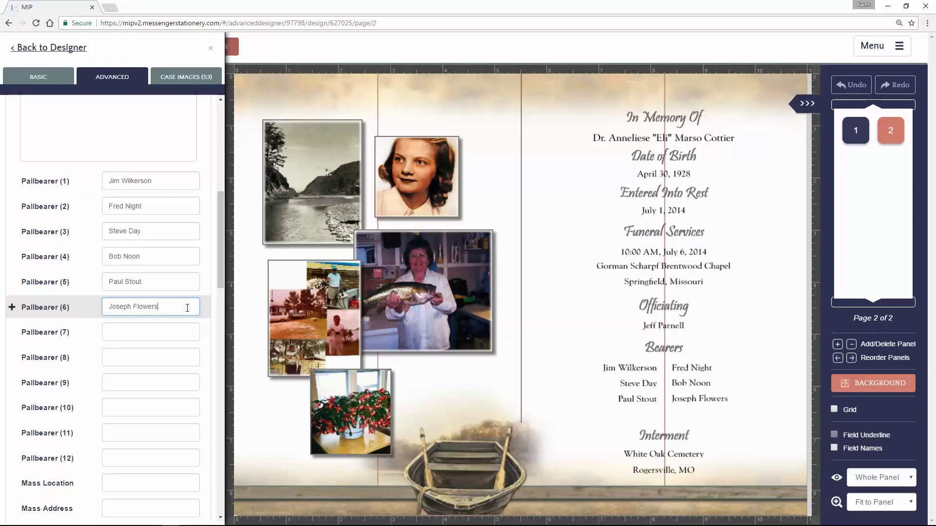
click(198, 329)
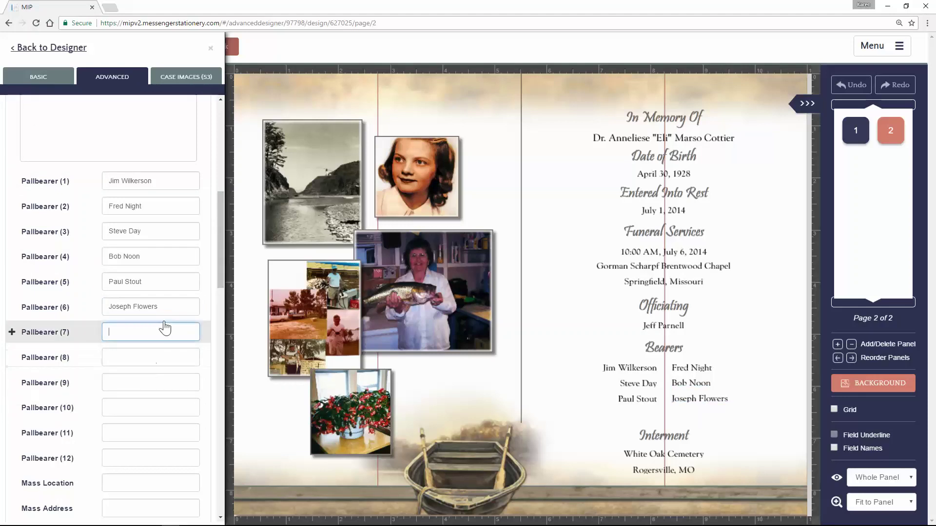
- Try adding the black-and-white couple photo from the case images, narrowed and moved near the page's upper edge, and remove it
click(184, 75)
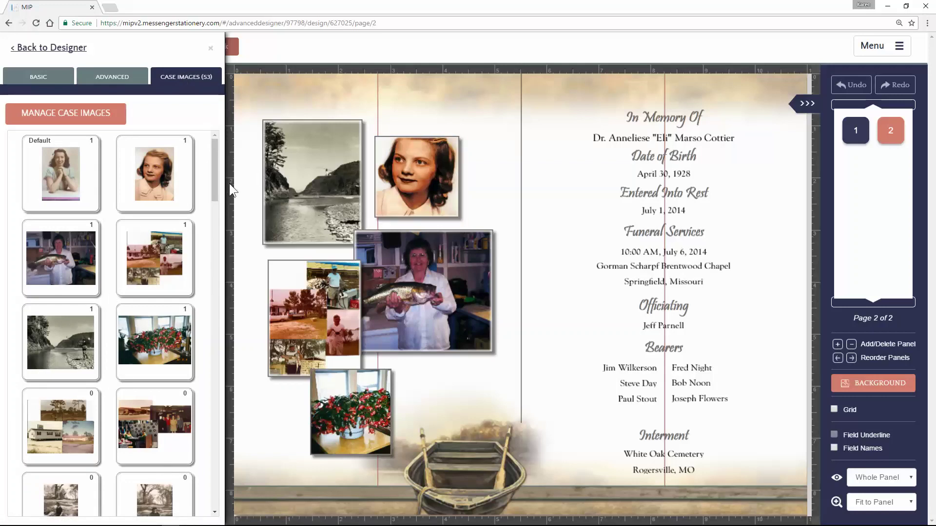
scroll(130, 485, down, 2)
scroll(130, 485, down, 4)
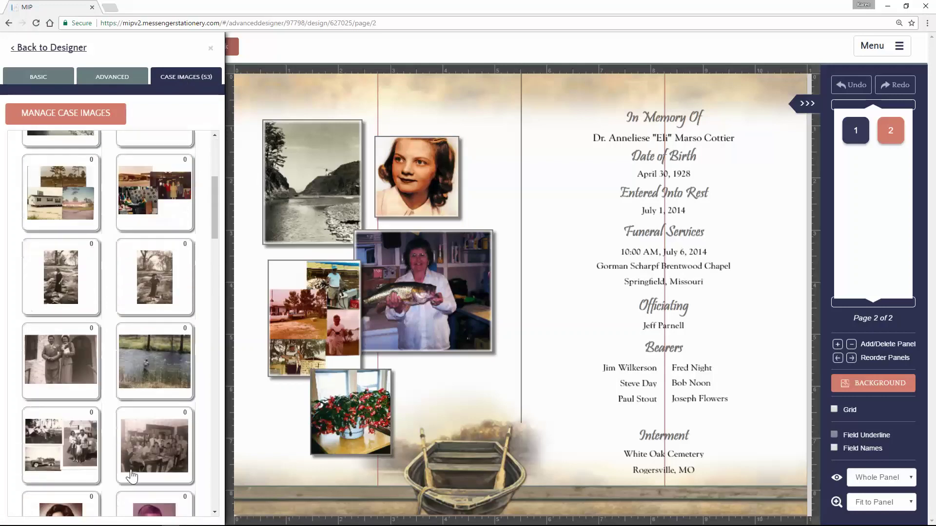
click(63, 358)
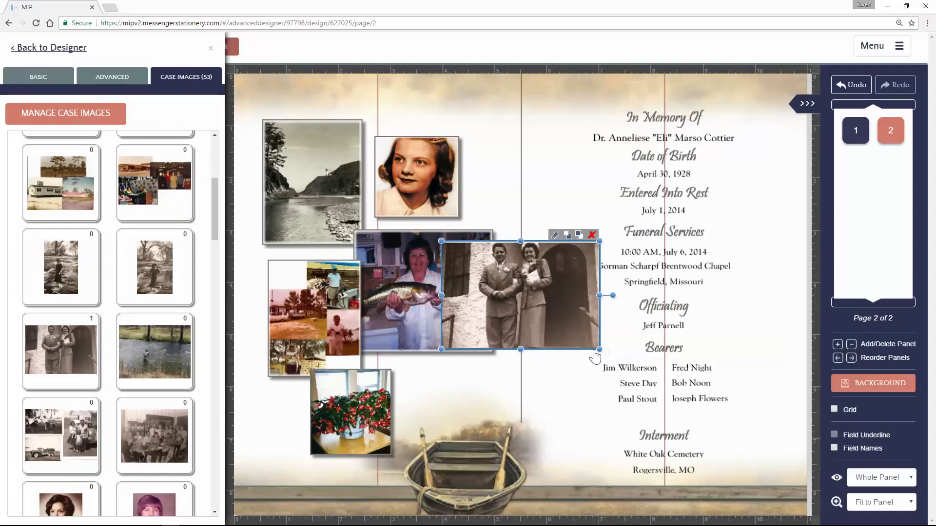
drag(598, 350, 552, 356)
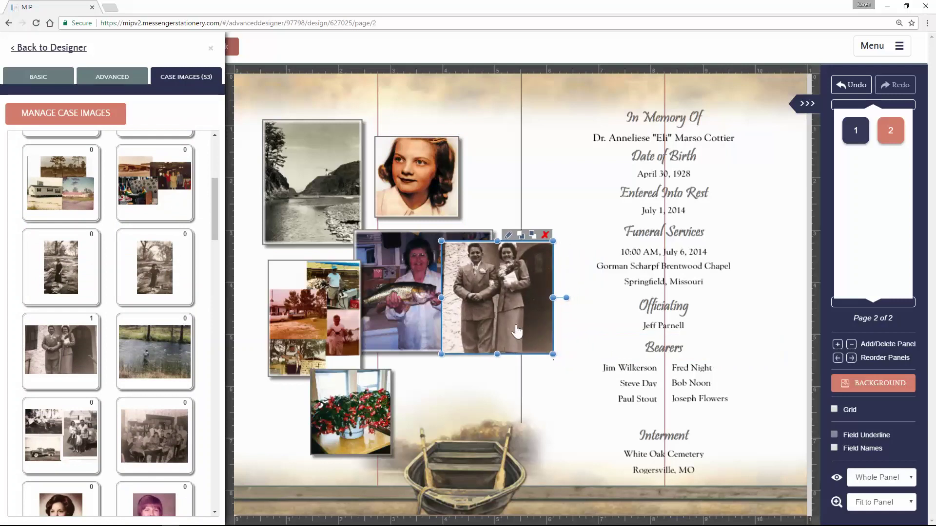
drag(517, 332, 506, 163)
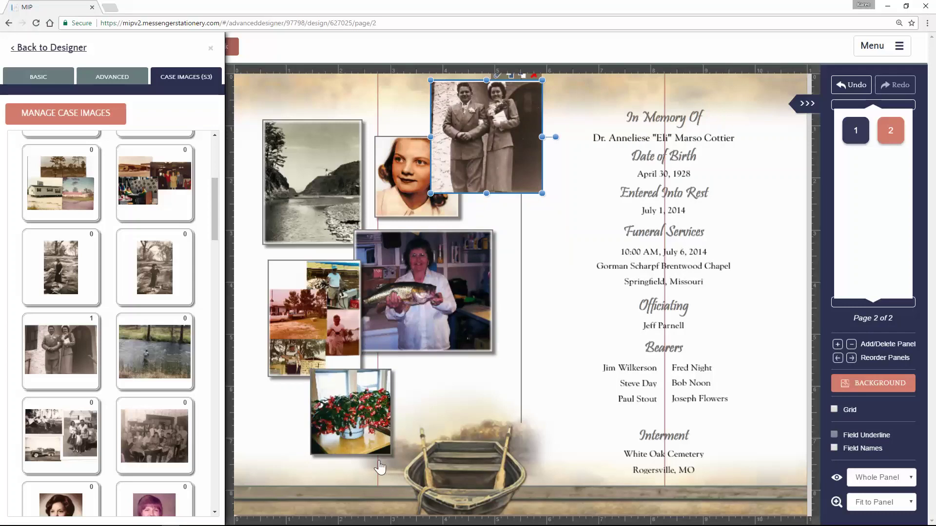
click(535, 78)
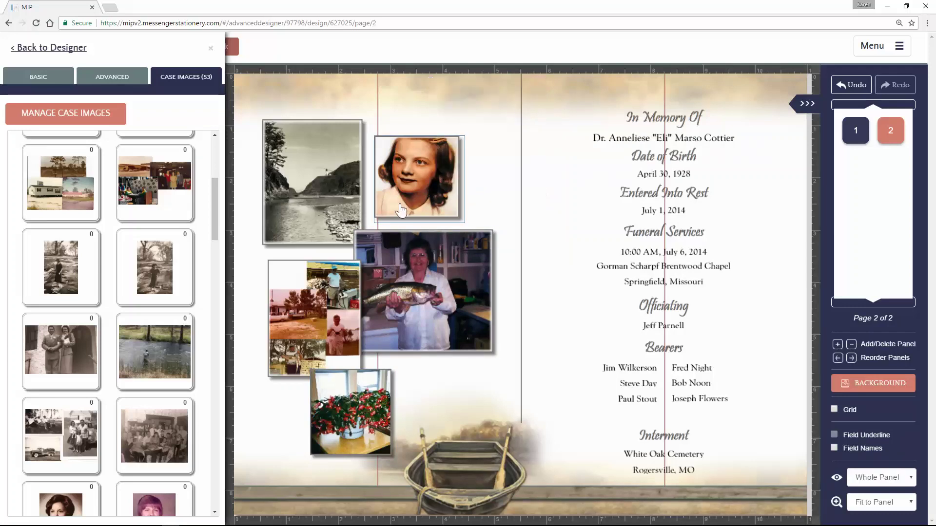
- Delete the young woman's portrait, the woman with the fish and the red flowers photo from page 2
click(420, 191)
key(Delete)
click(487, 249)
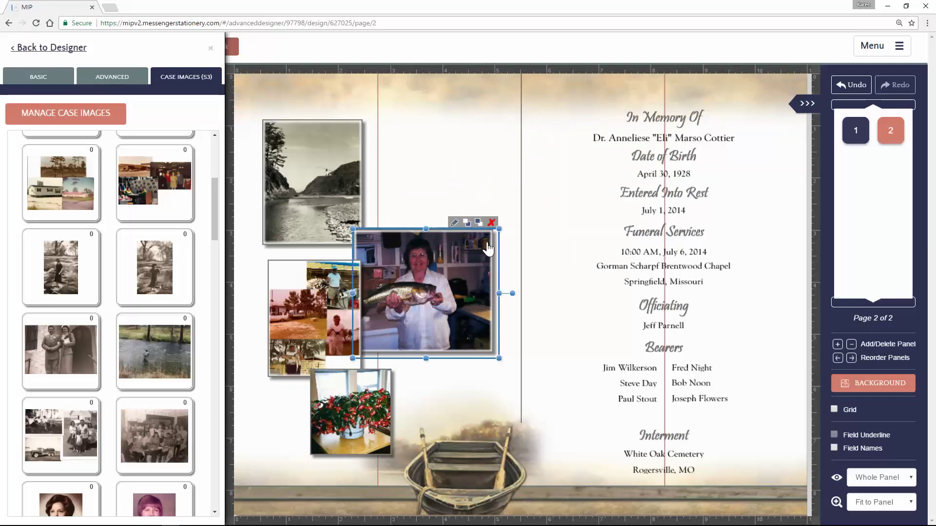
click(491, 223)
click(369, 411)
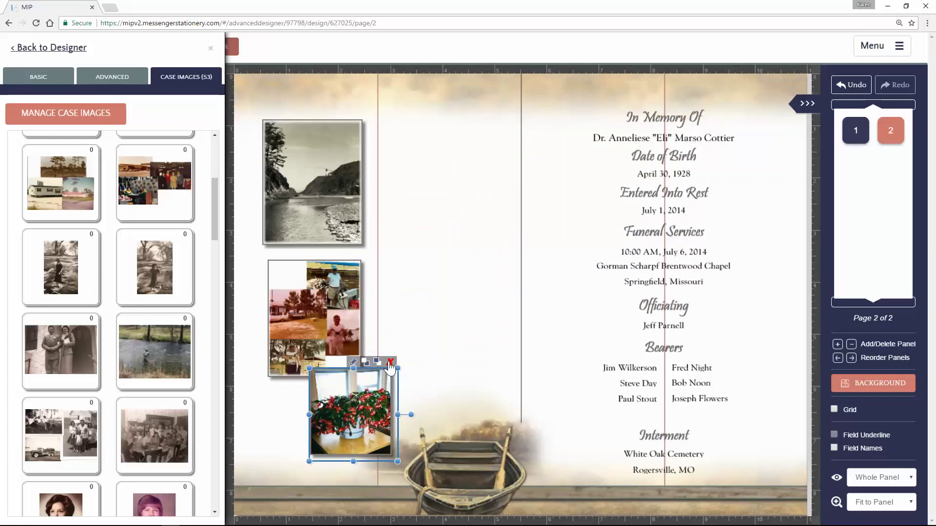
key(Delete)
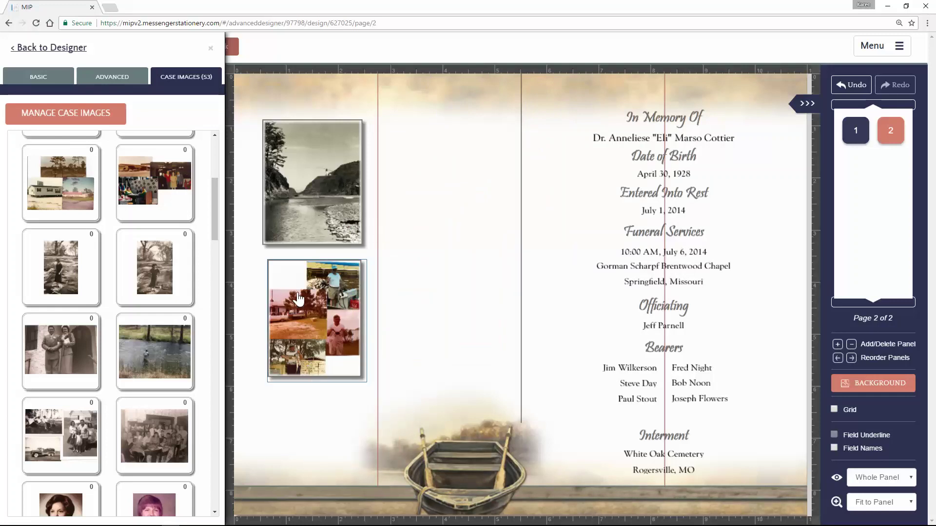
- Replace the collage photo below the river landscape with the case image of the man fishing in a river
scroll(157, 349, down, 4)
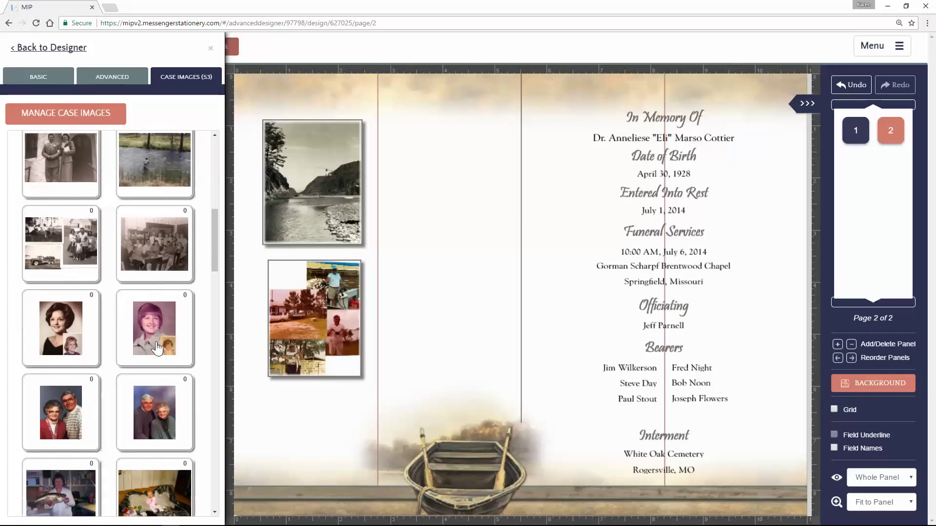
scroll(157, 348, down, 12)
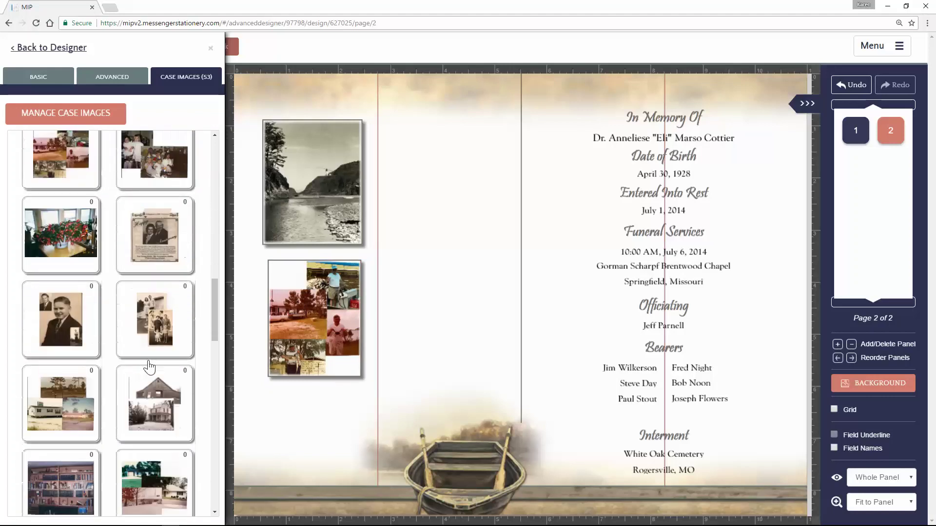
scroll(153, 383, down, 14)
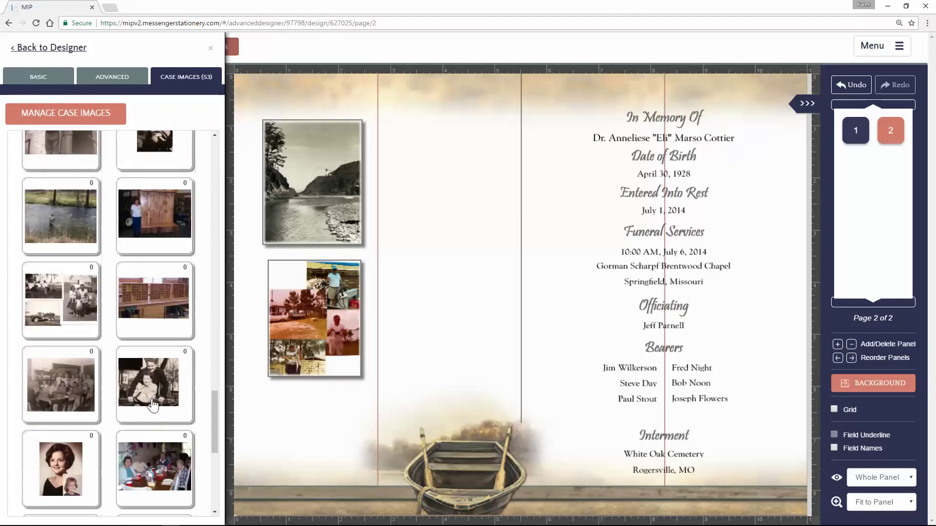
scroll(153, 405, down, 3)
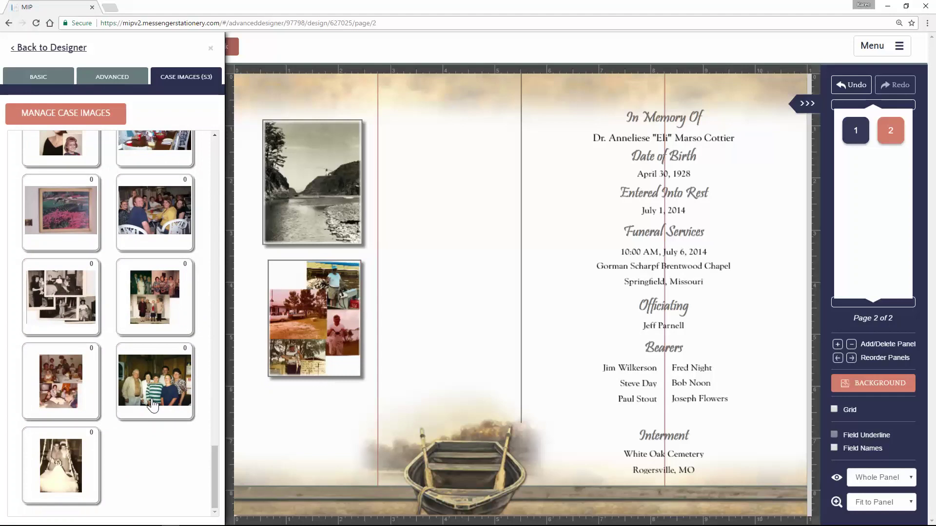
scroll(152, 404, up, 1)
scroll(153, 403, up, 10)
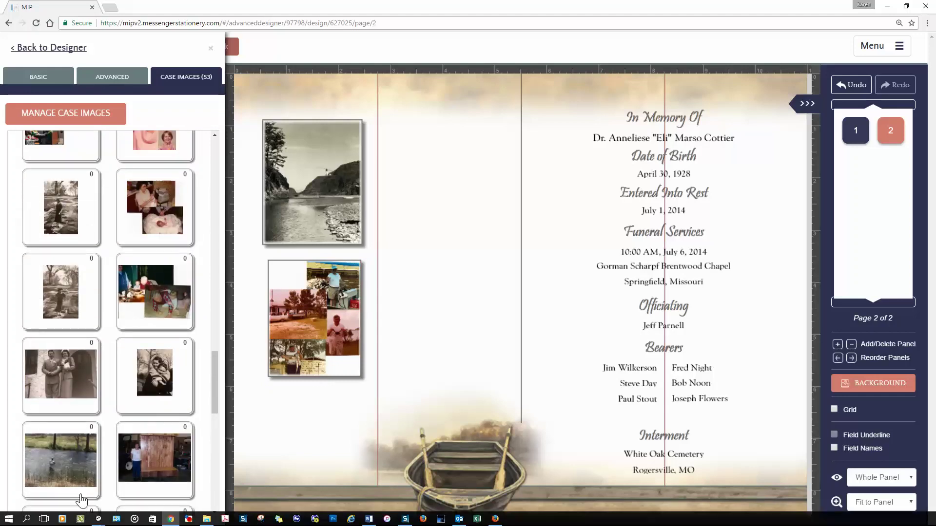
drag(56, 476, 299, 327)
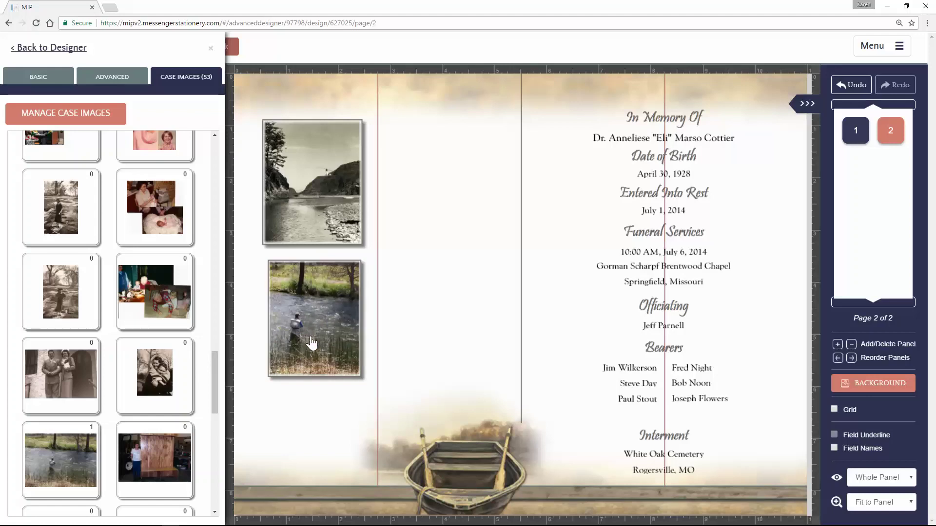
- Make the fishing photo the same width as the river landscape photo above it
click(308, 343)
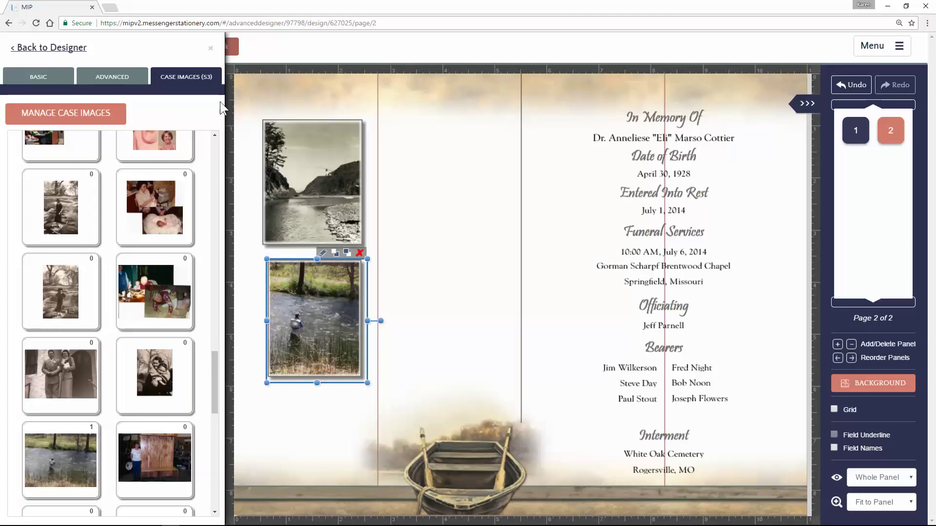
click(211, 49)
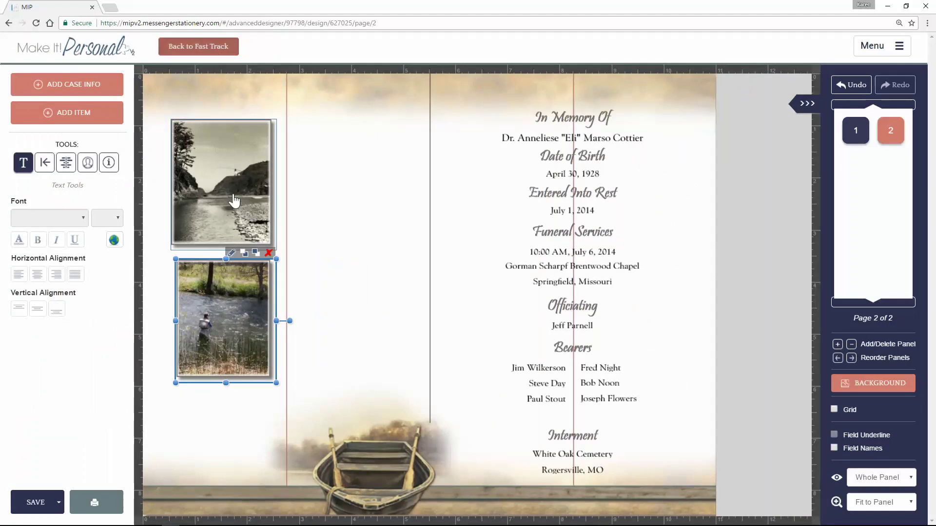
click(233, 208)
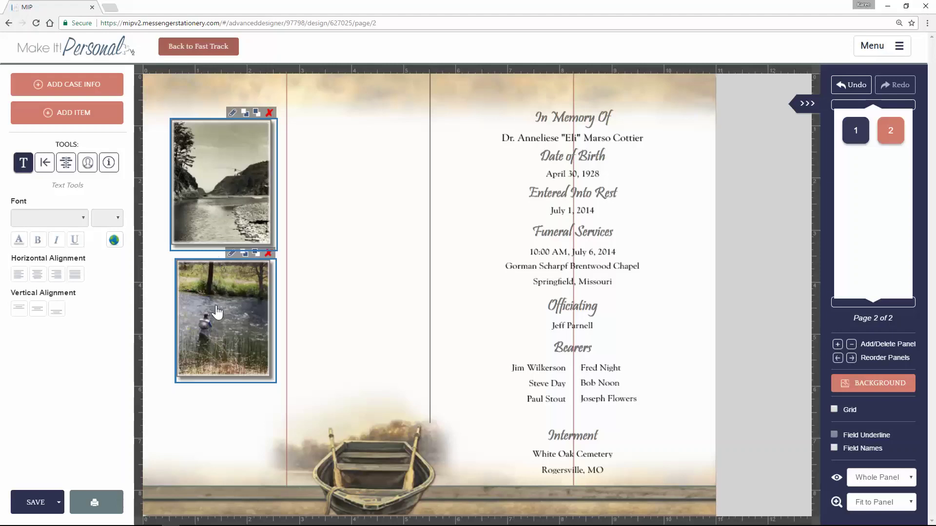
click(45, 164)
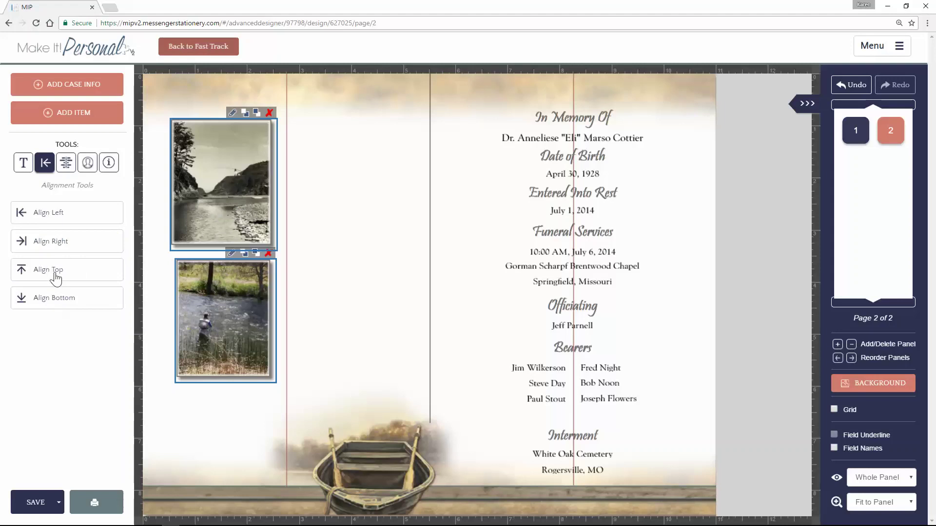
click(65, 162)
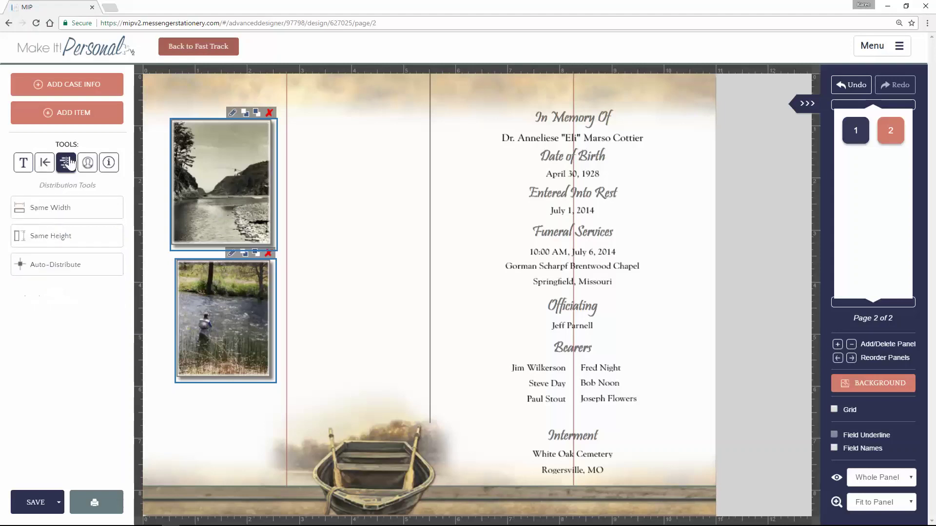
click(54, 211)
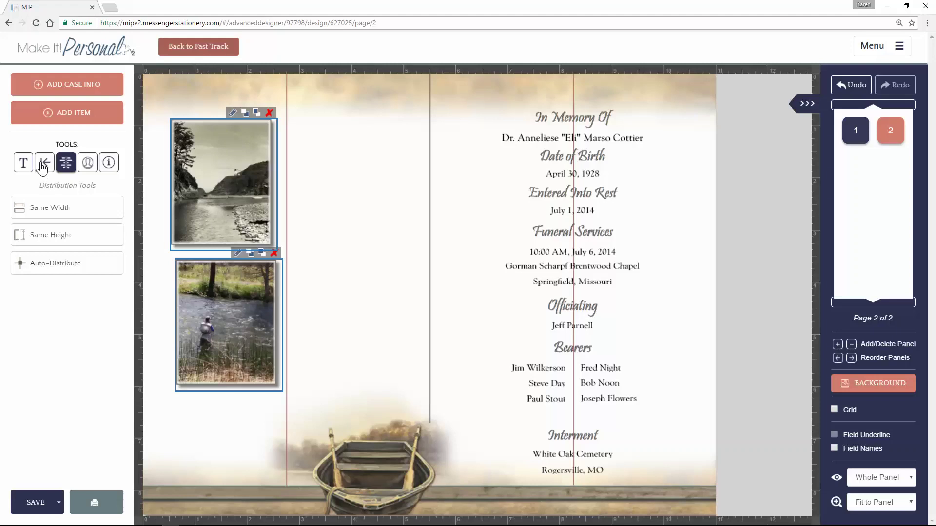
- Align the two photos along their left edges and move the pair slightly toward the page's left edge
click(44, 162)
click(33, 219)
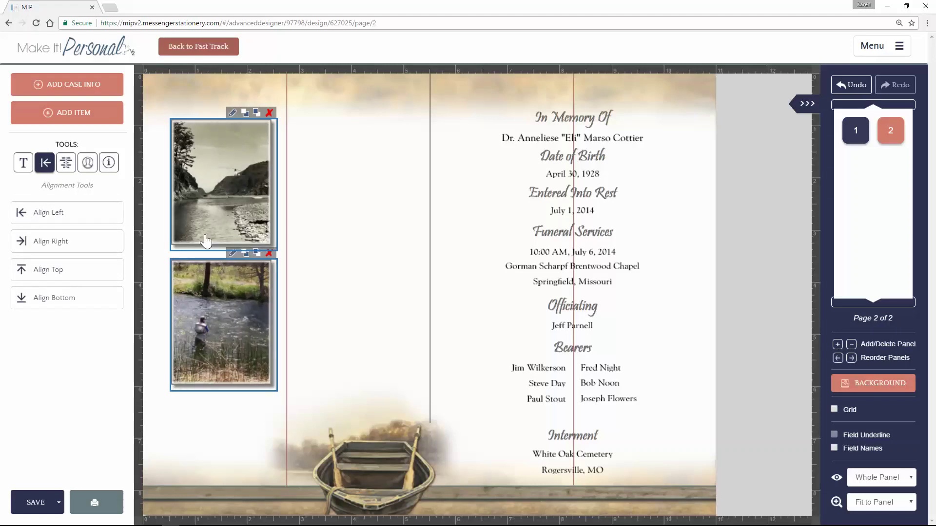
drag(205, 240, 194, 240)
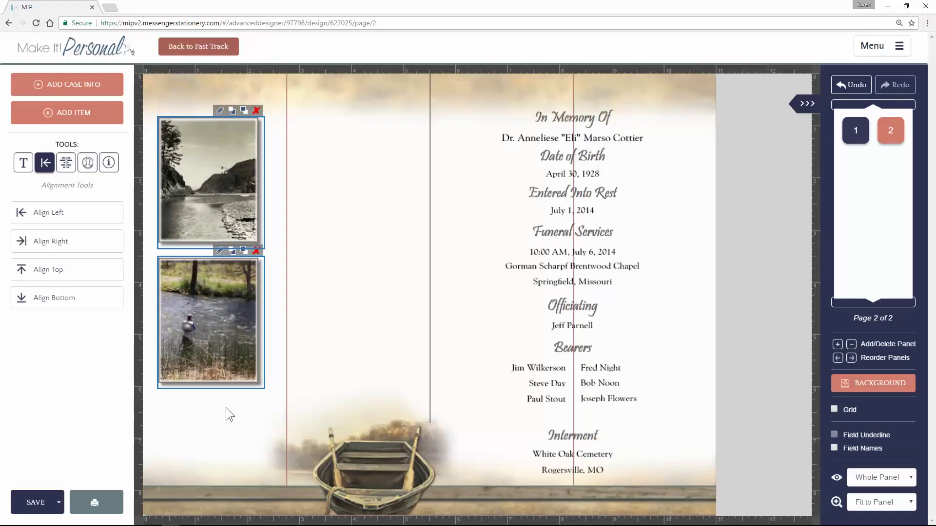
click(229, 413)
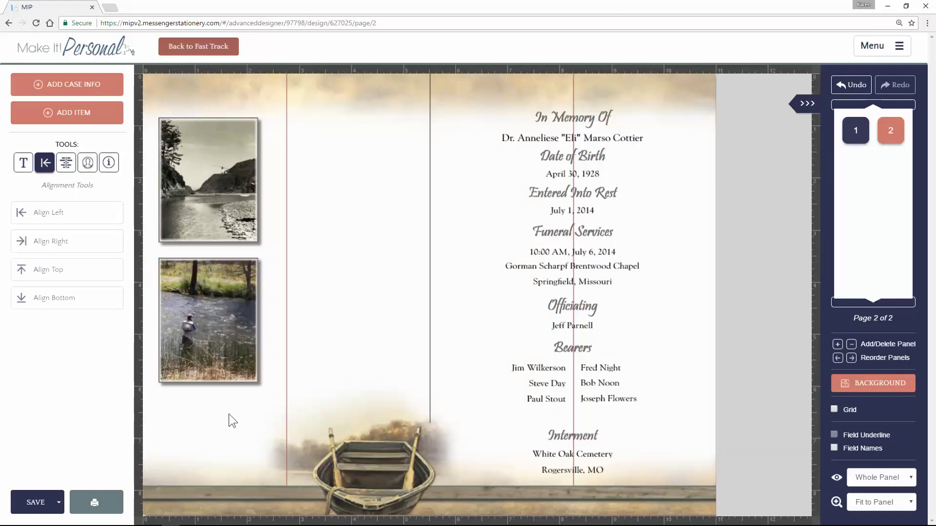
- Add the ANGLER'S PRAYER text item from the Prayers category to page 2
click(56, 114)
click(128, 146)
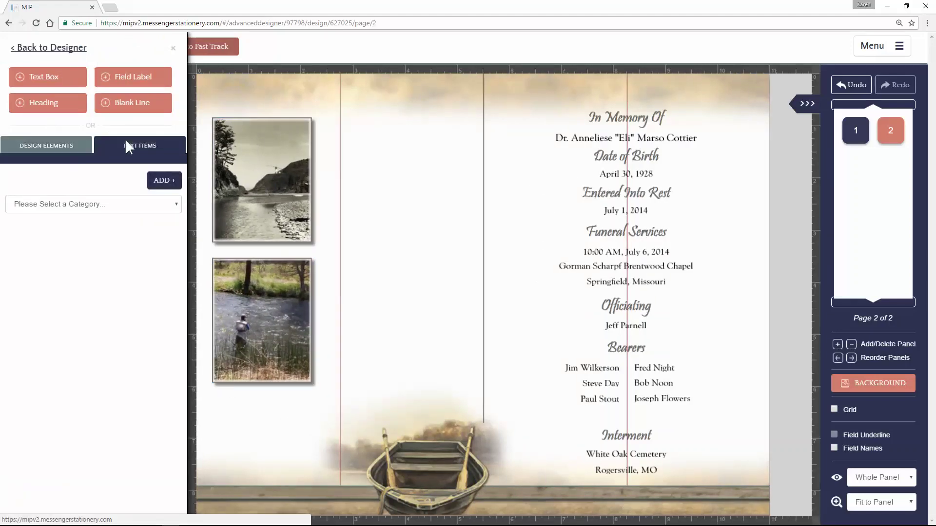
click(175, 203)
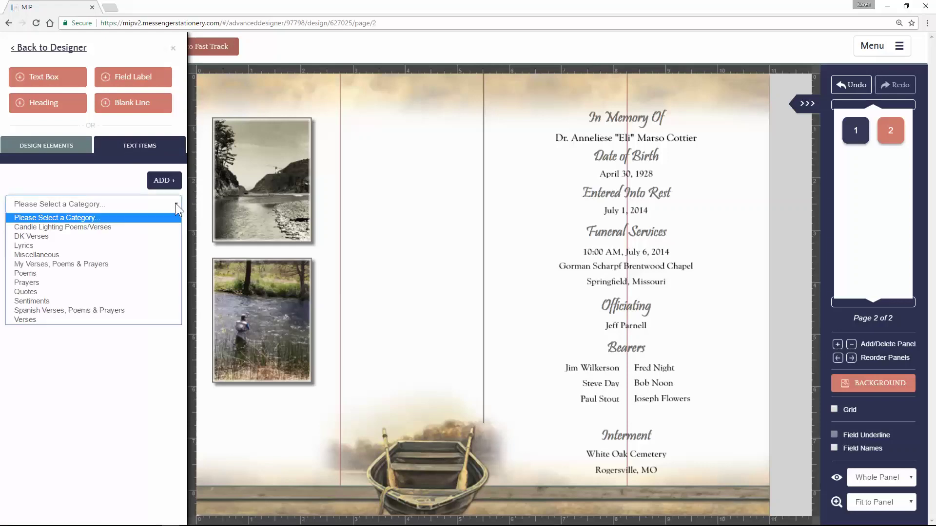
click(112, 282)
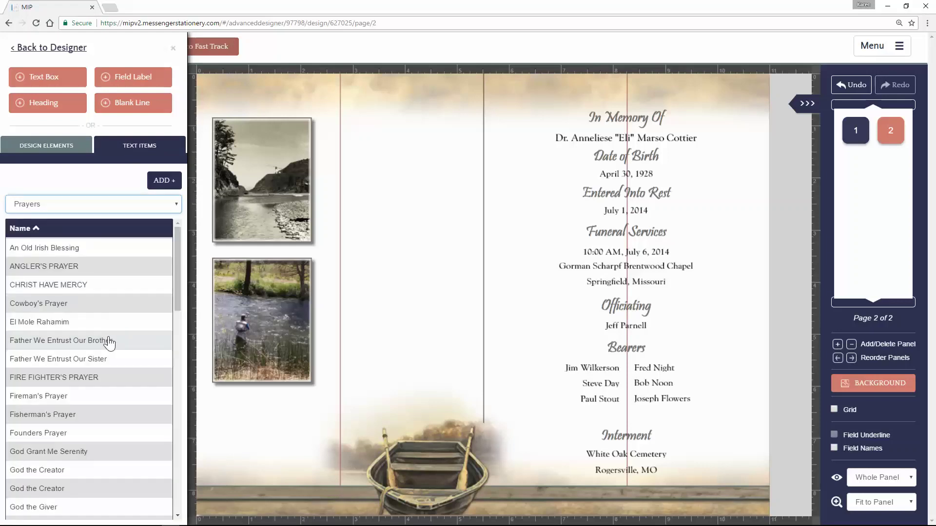
click(40, 274)
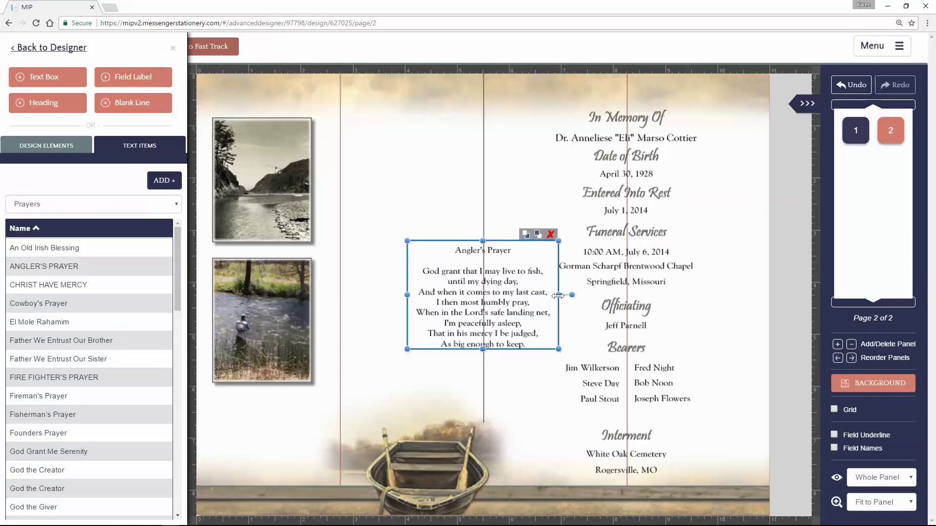
- Move the Angler's Prayer text box beside the photos and resize it to fill the space up to the centre fold
drag(559, 295, 502, 295)
drag(410, 306, 348, 174)
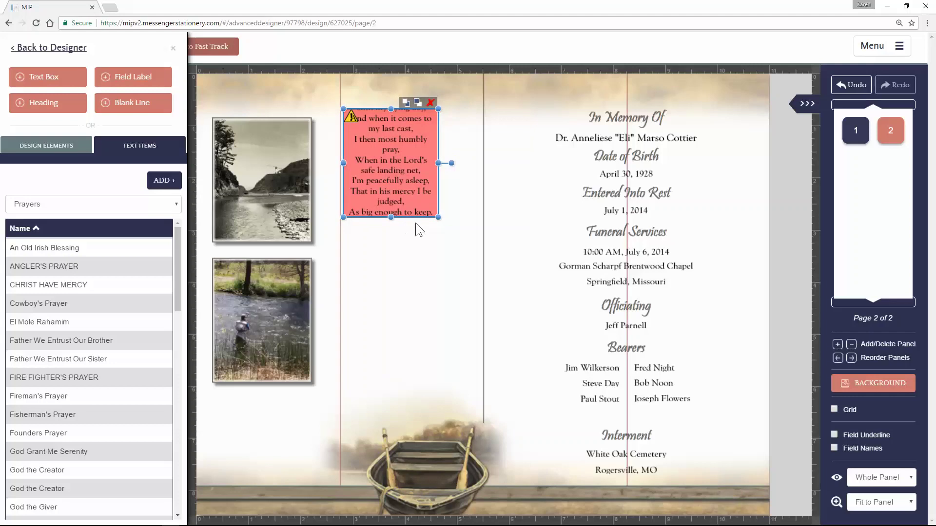
drag(438, 217, 484, 360)
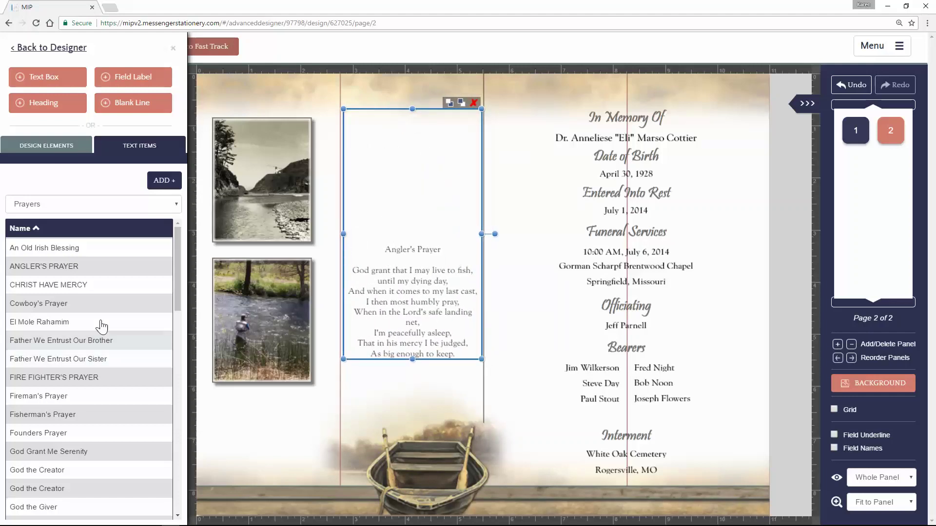
click(172, 49)
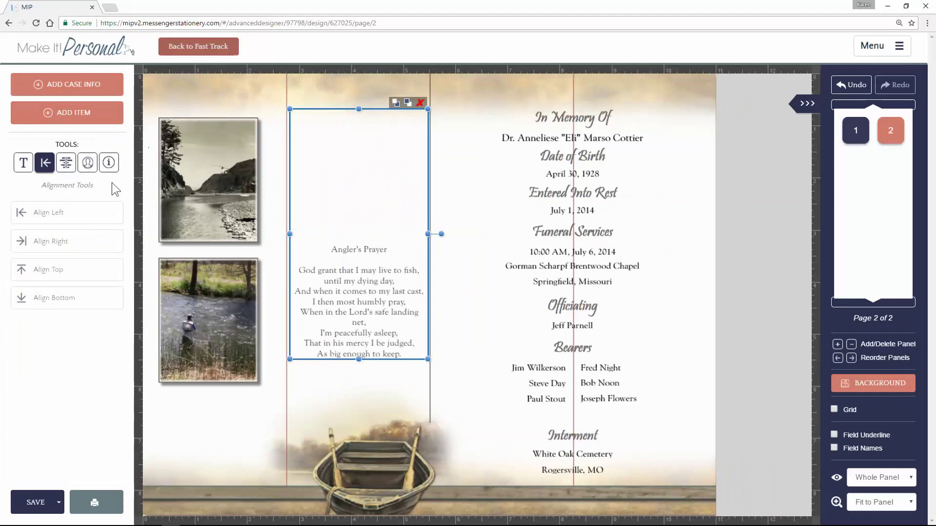
- Set the Angler's Prayer text to size 20 with middle vertical alignment, and shift its box slightly down toward the photos
click(23, 163)
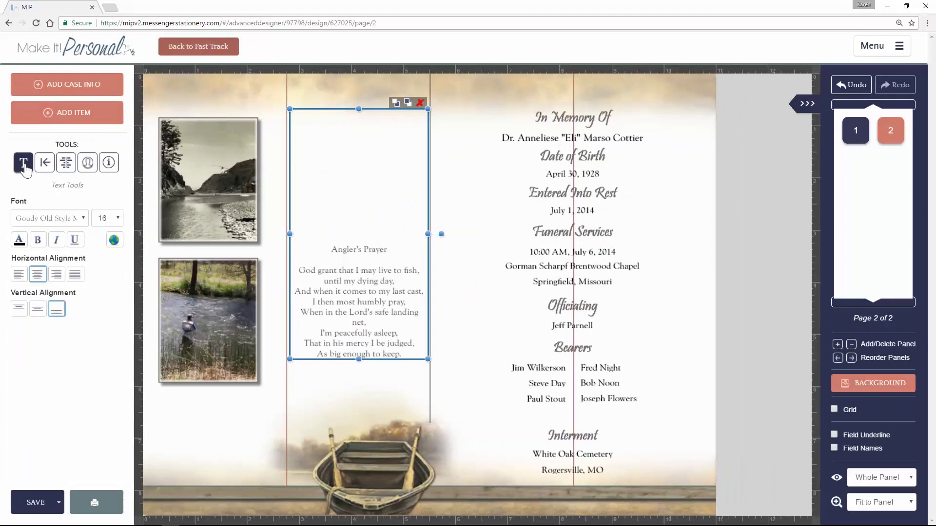
click(20, 309)
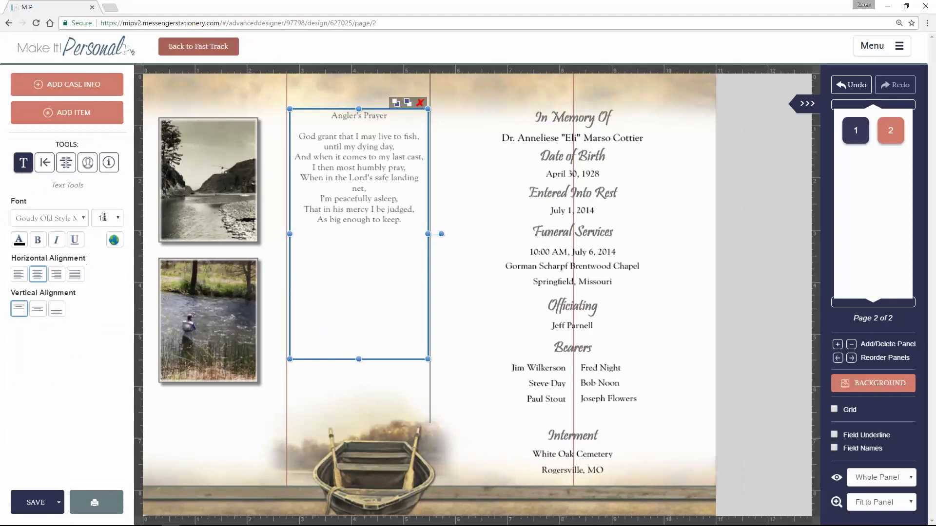
click(118, 218)
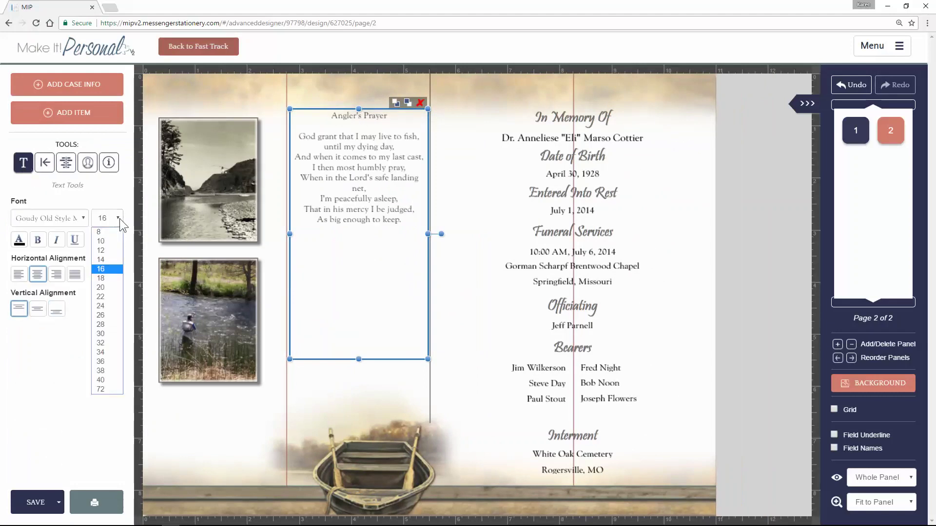
click(112, 284)
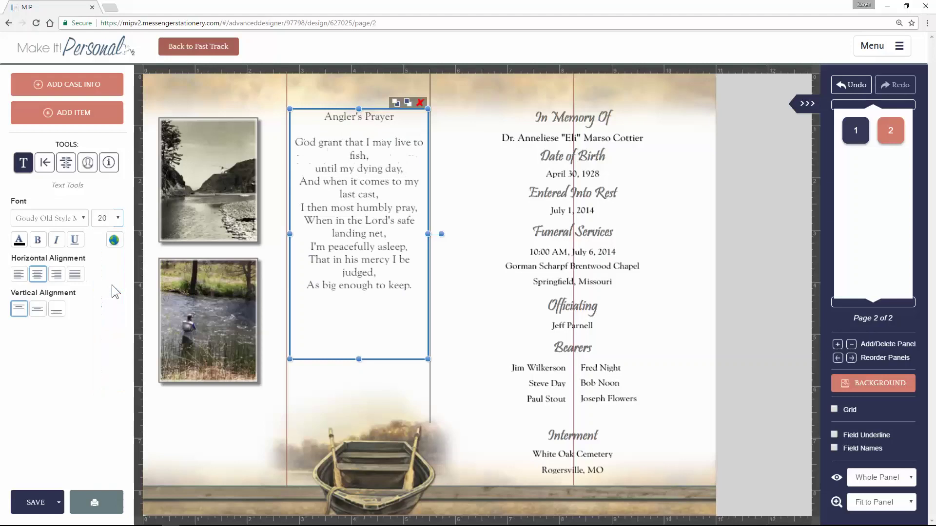
click(34, 312)
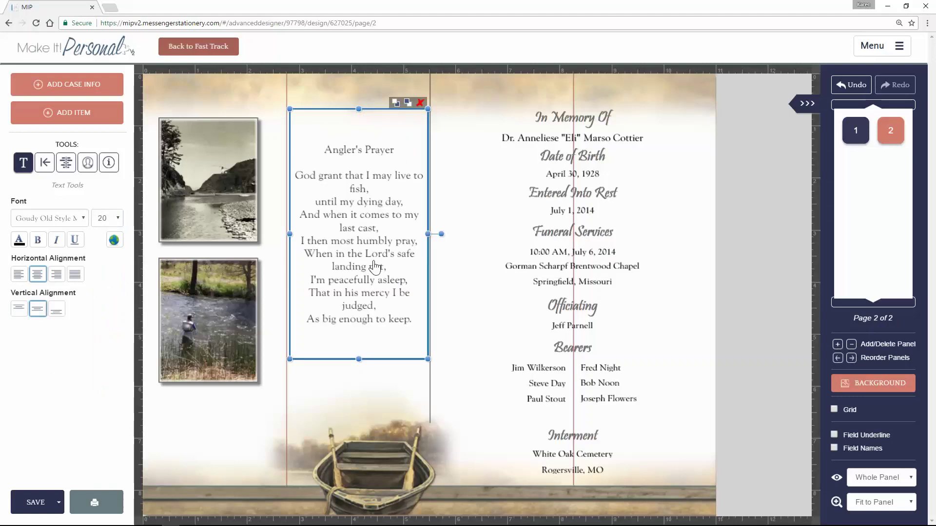
drag(375, 266, 358, 285)
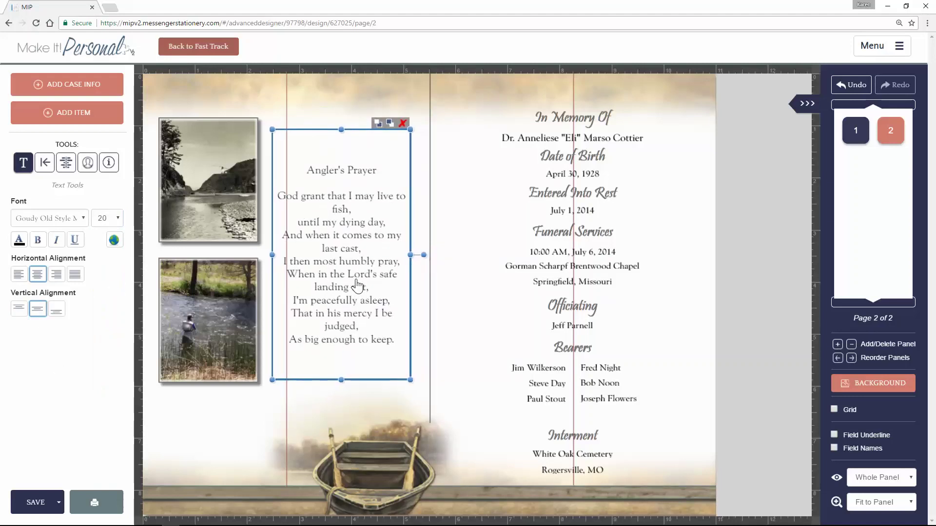
click(247, 425)
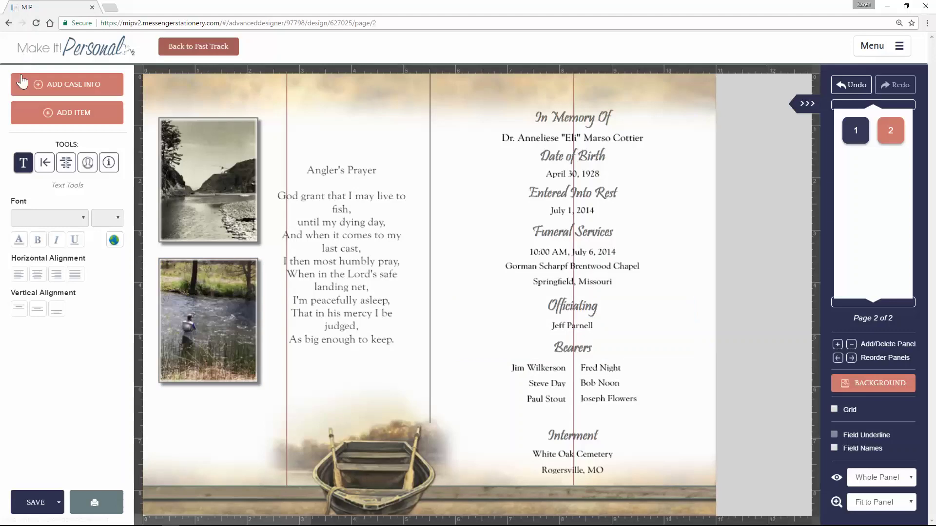
- Add the second Clergy field from the case's advanced service information beneath the existing officiant's name
click(37, 87)
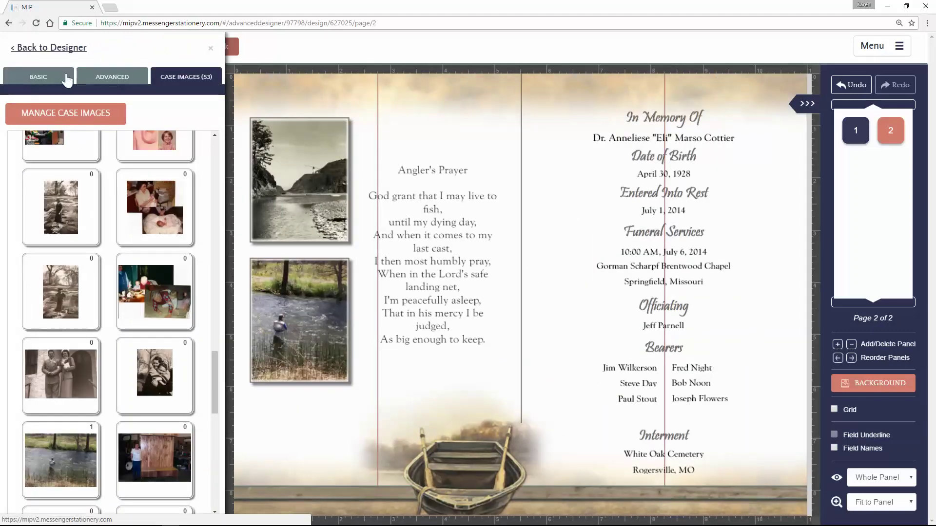
click(114, 80)
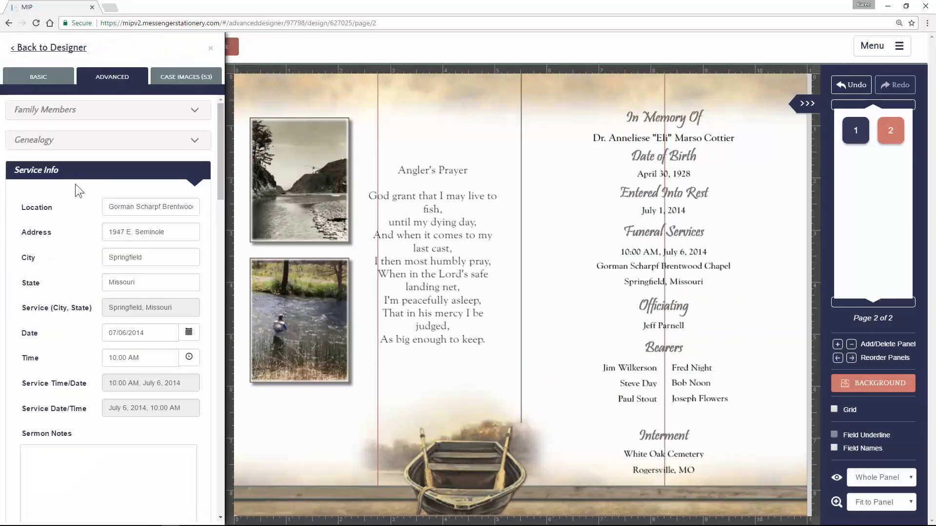
scroll(45, 416, down, 1)
scroll(45, 416, down, 15)
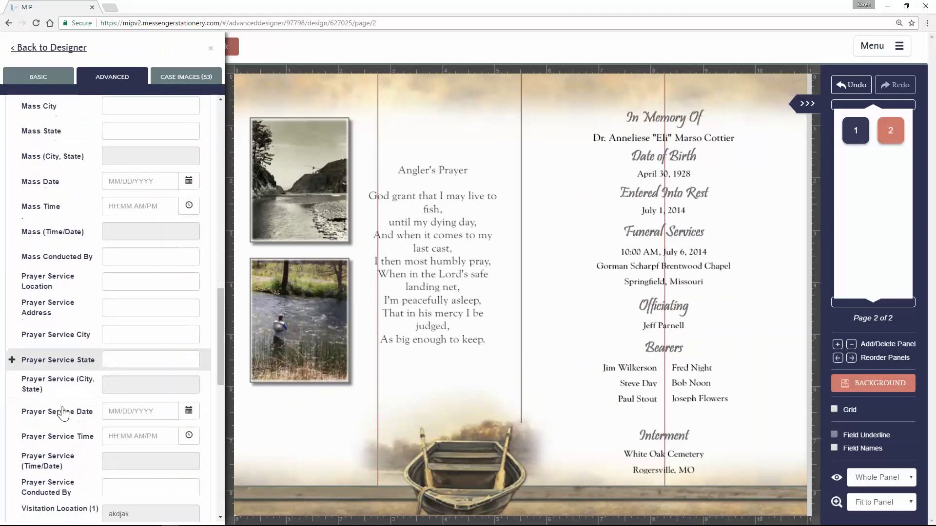
scroll(62, 414, down, 5)
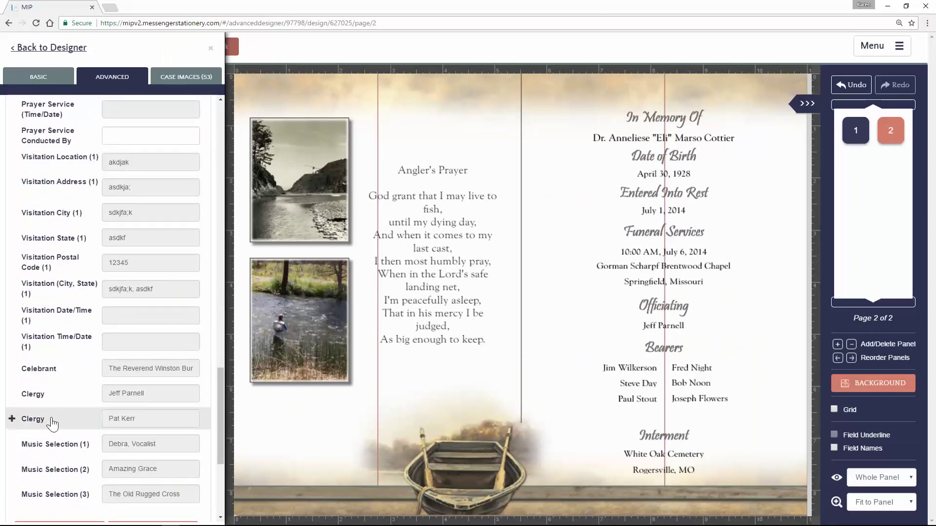
click(11, 419)
drag(551, 307, 692, 337)
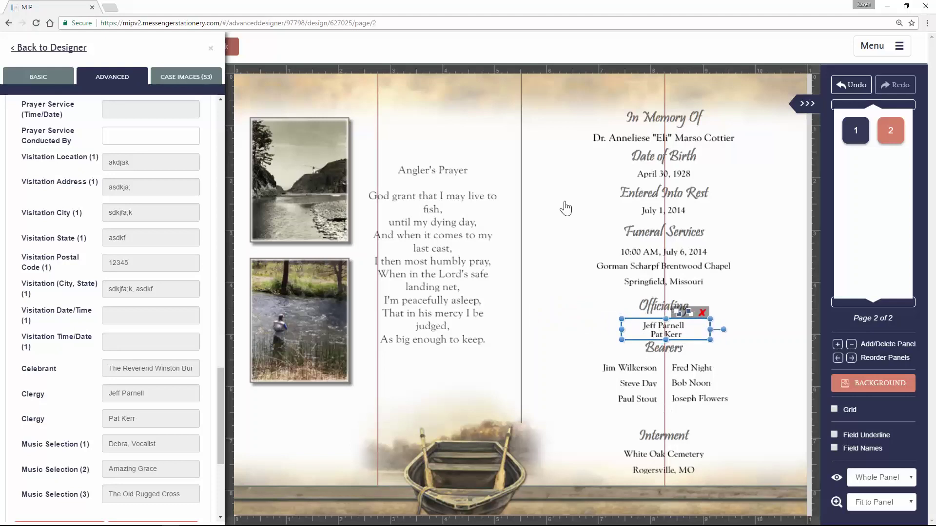
- Auto-distribute the fields from In Memory Of through the bearers vertically with group spacing 2, removing empty fields
drag(530, 82, 782, 422)
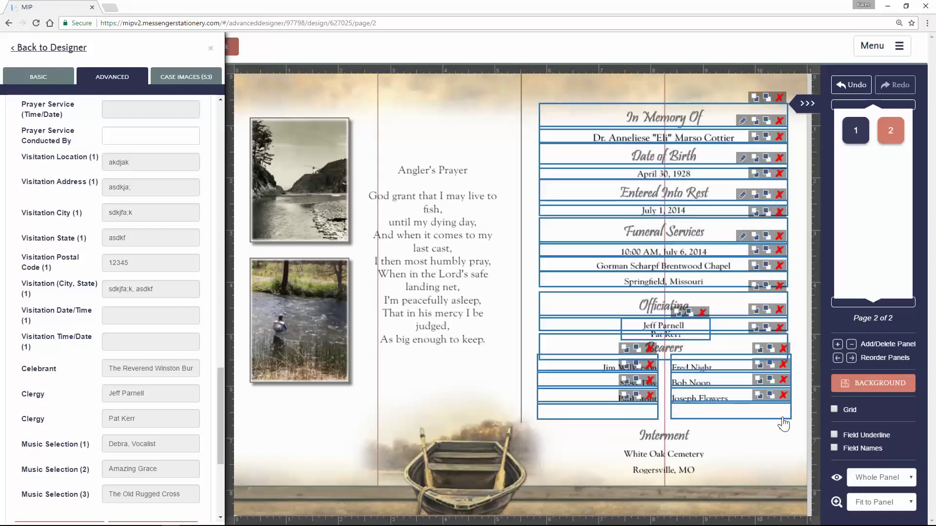
click(212, 48)
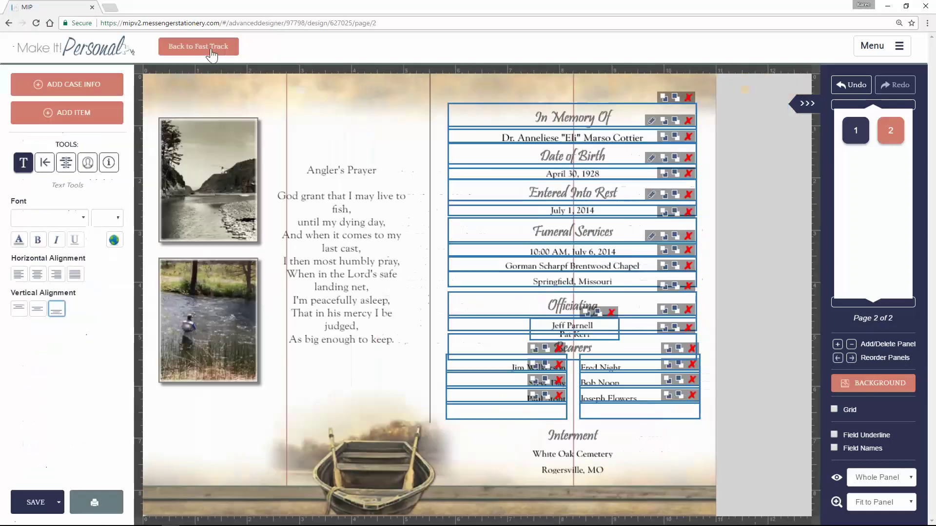
click(69, 168)
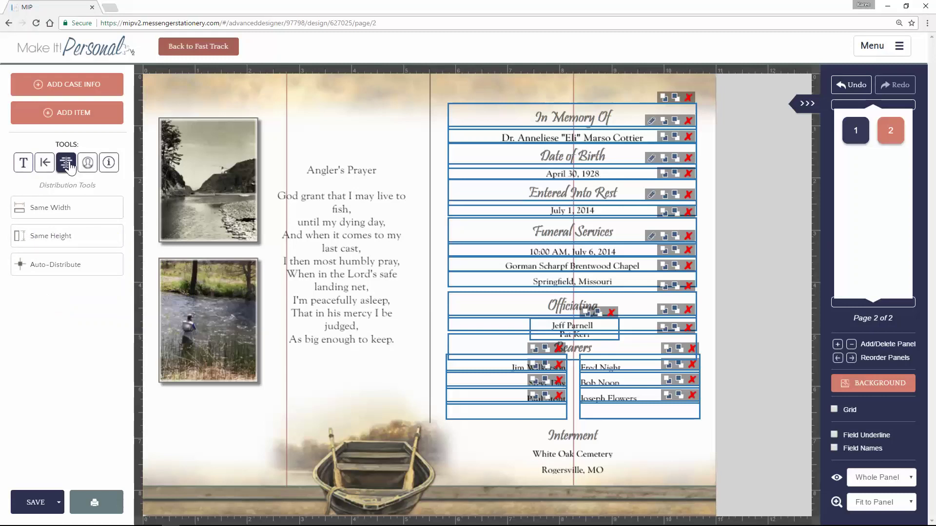
click(22, 264)
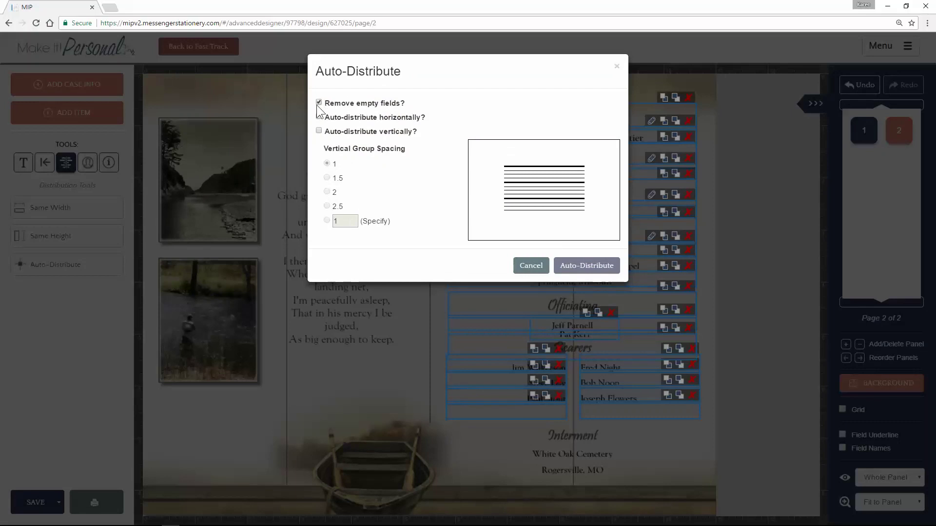
click(318, 130)
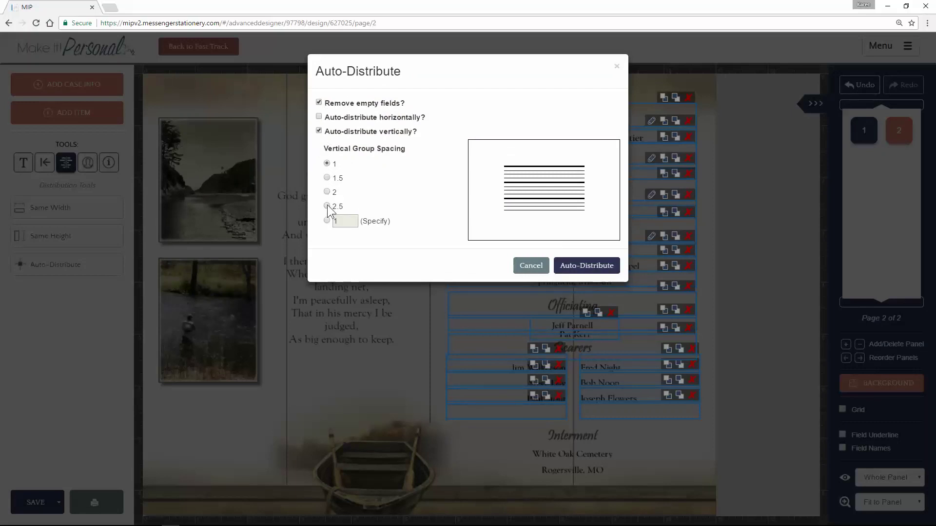
click(326, 192)
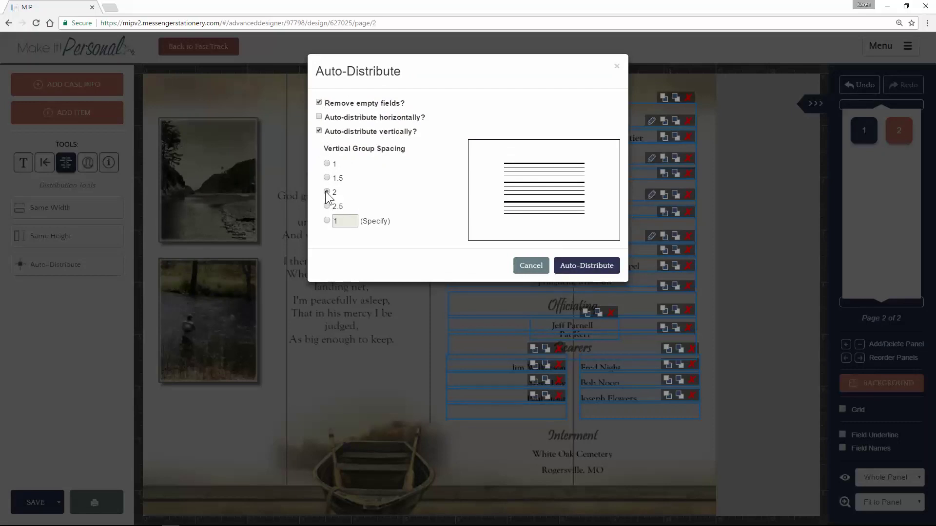
click(598, 267)
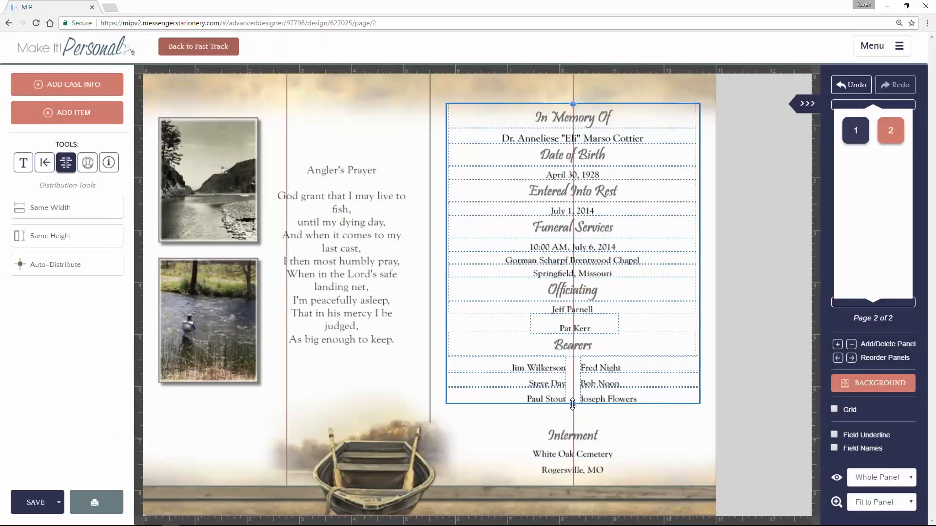
- Stretch the distributed service text group down to just above Interment and slightly up toward the page's upper edge
drag(573, 404, 571, 422)
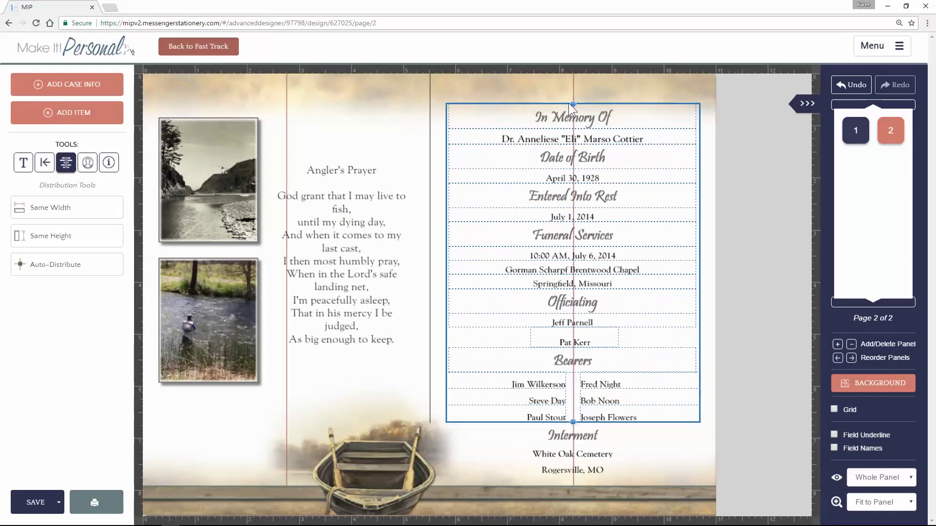
drag(568, 103, 571, 91)
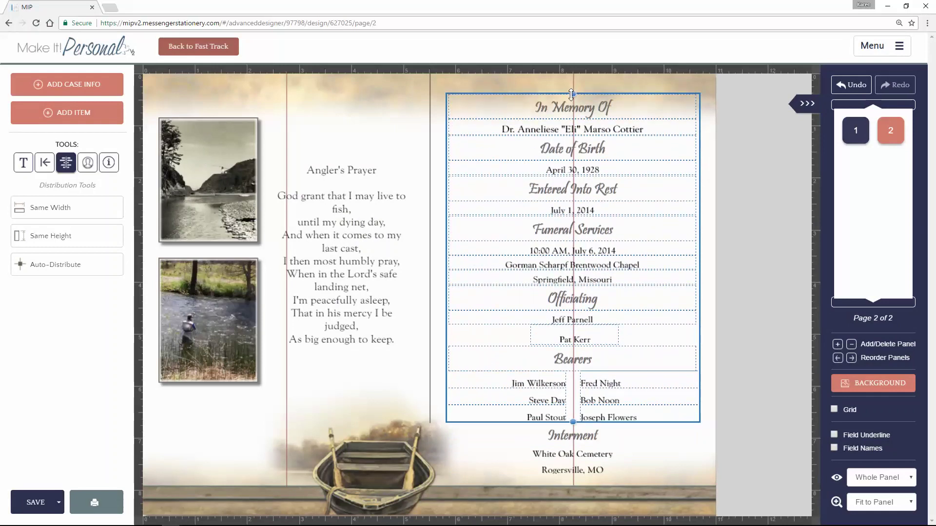
click(638, 472)
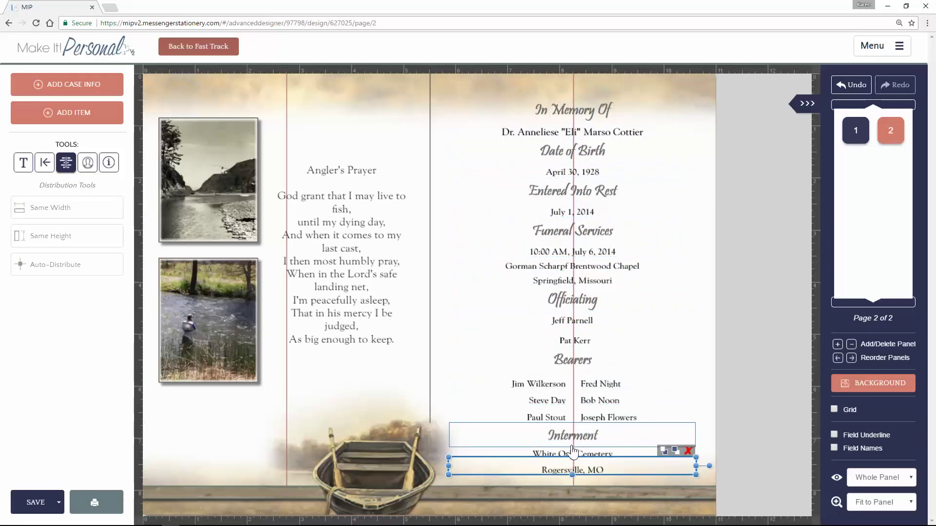
- Auto-distribute the Bearers heading and names vertically with group spacing 1.5, and shorten the group to tighten its lines
drag(429, 355, 681, 425)
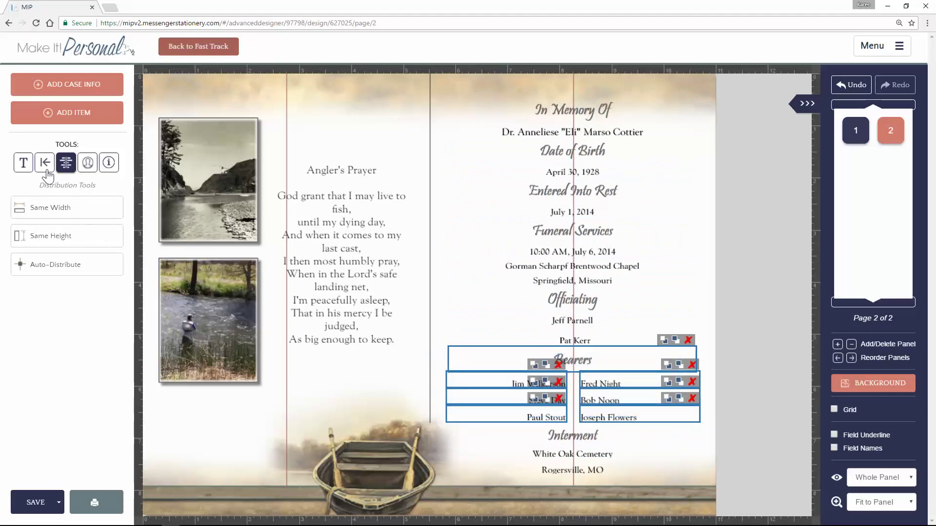
click(41, 270)
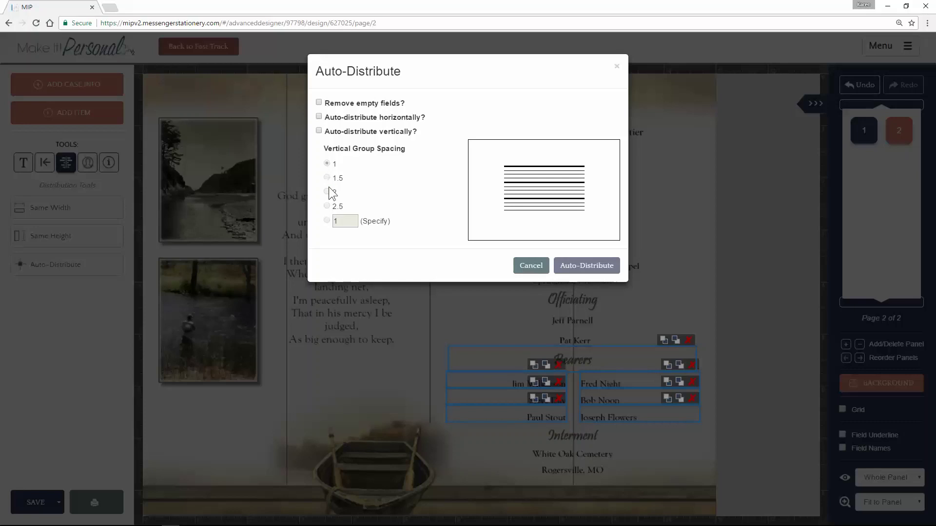
click(319, 131)
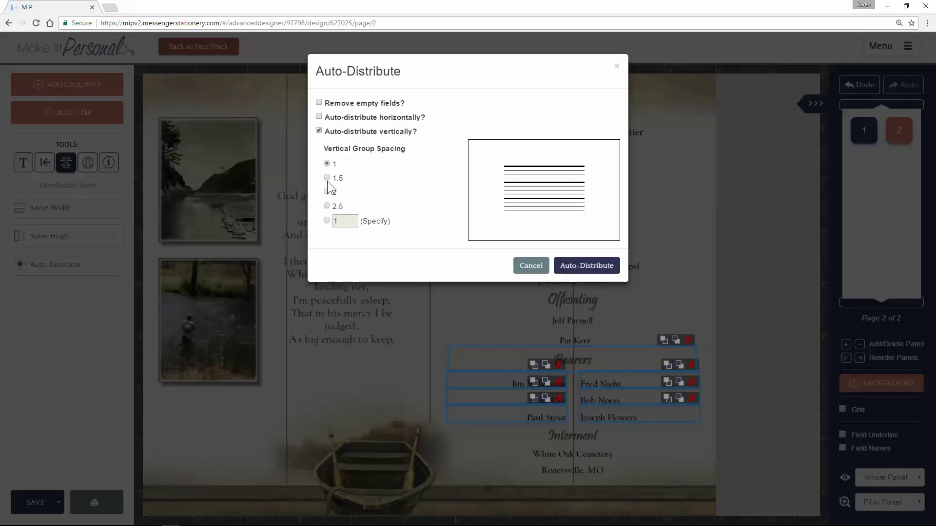
click(326, 178)
click(587, 265)
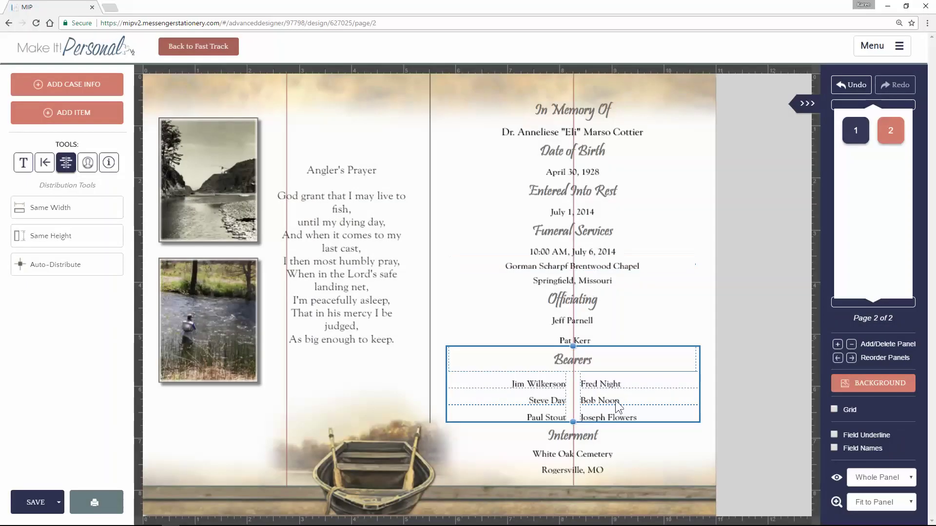
drag(575, 417, 575, 408)
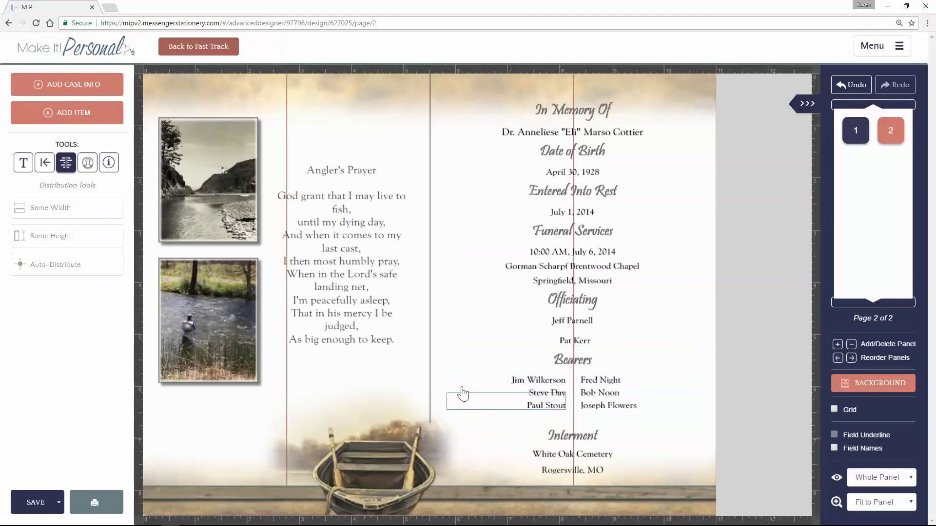
- Nudge the Bearers heading down toward its names and move the second clergy name up closer to the first
click(591, 369)
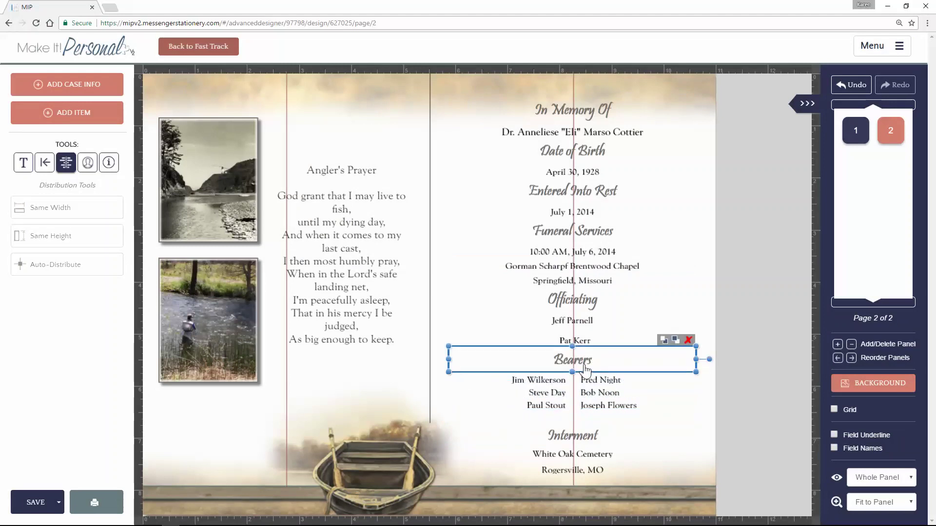
drag(591, 369, 589, 343)
click(590, 348)
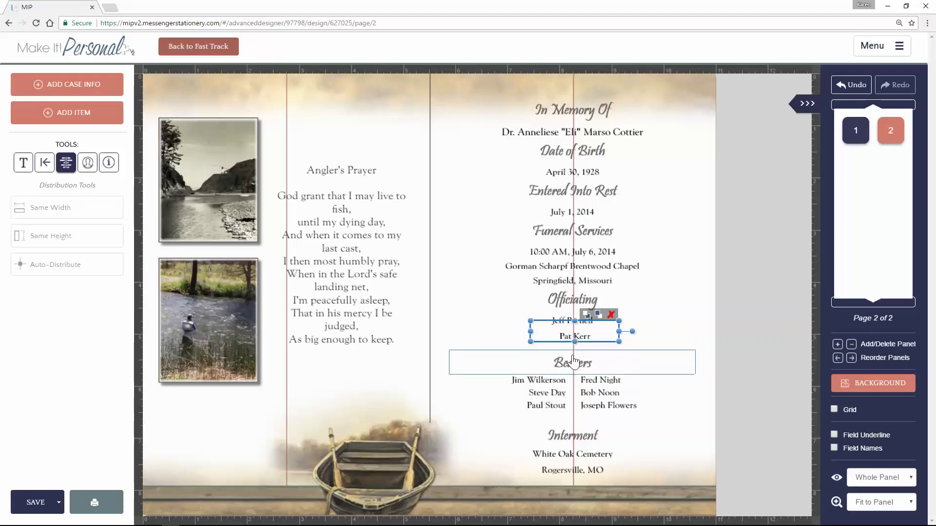
- Make the two officiant name fields the same width and align them left so both names centre on the page
shift+click(552, 320)
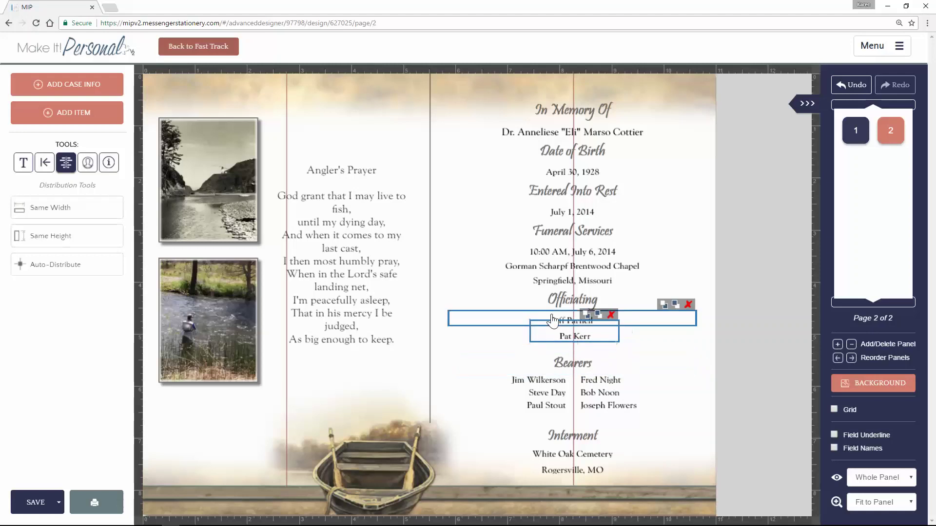
click(53, 209)
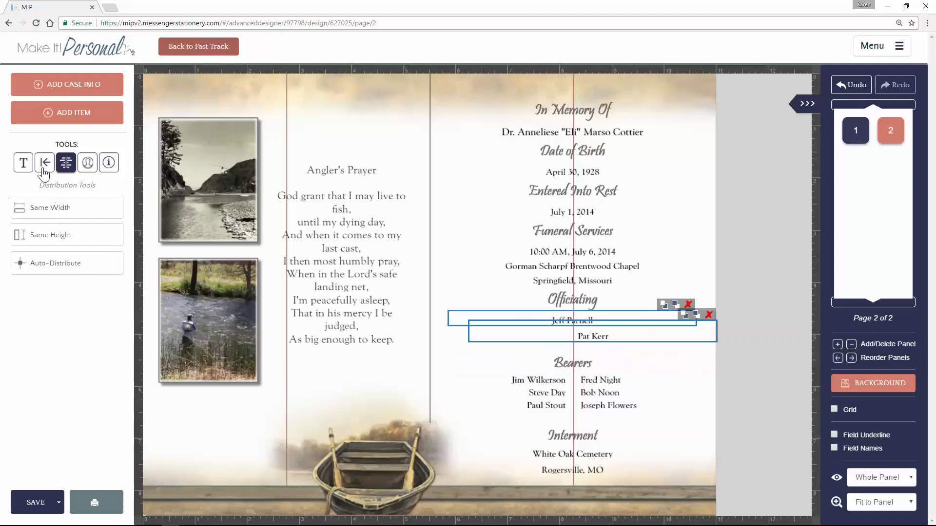
click(44, 163)
click(56, 221)
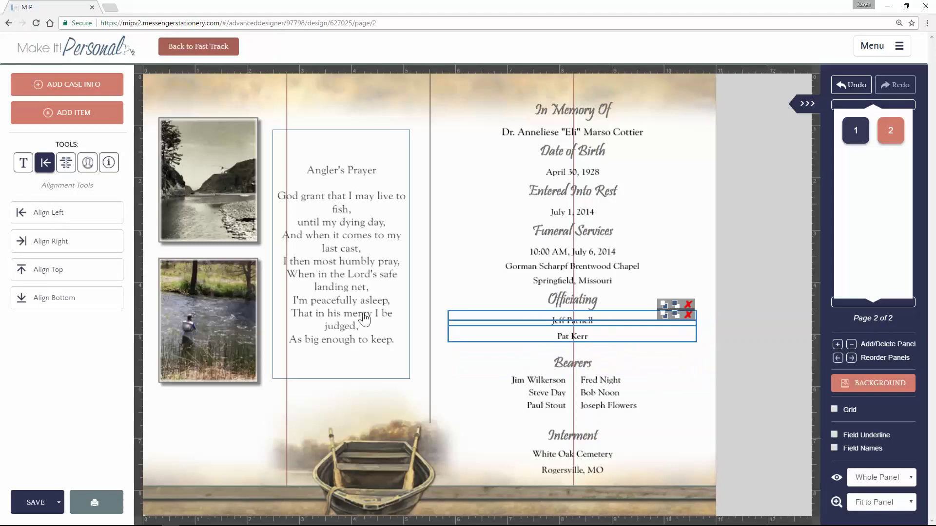
click(713, 347)
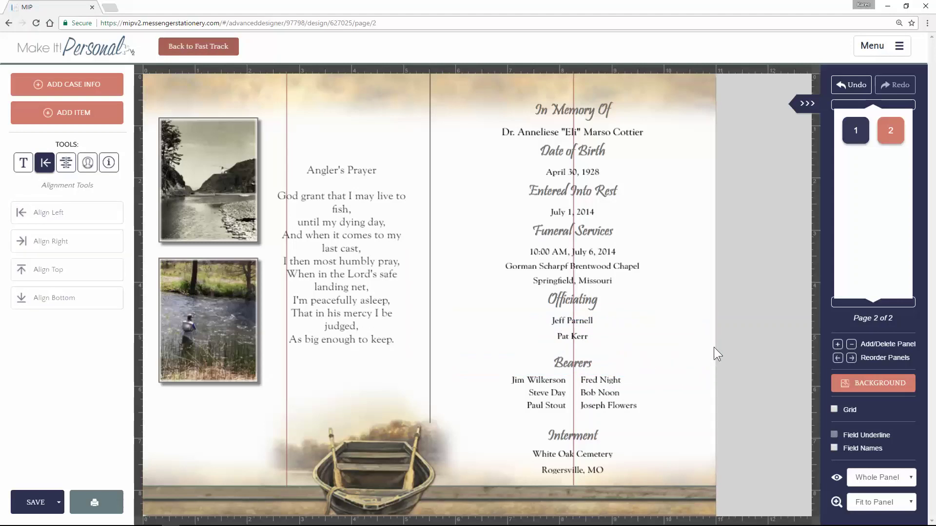
- Nudge the Officiating heading slightly down toward the officiants' names
click(582, 311)
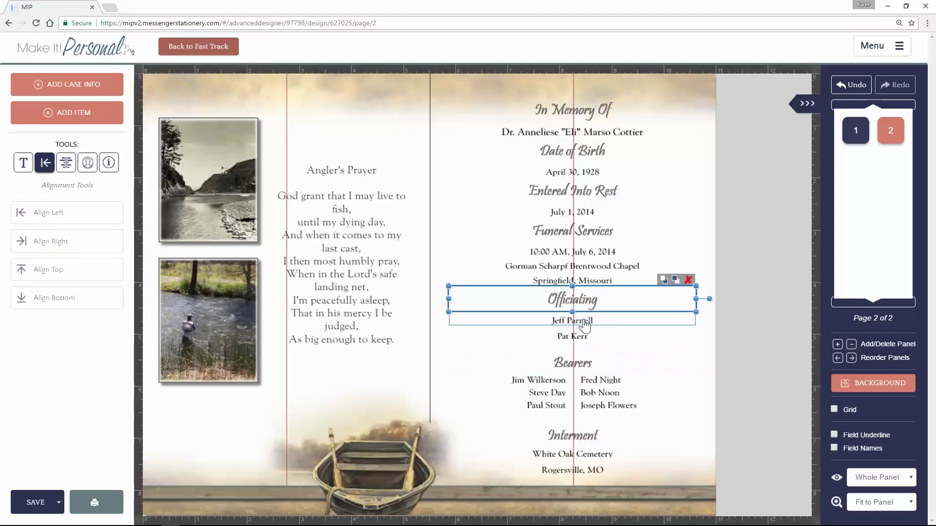
drag(584, 314, 584, 316)
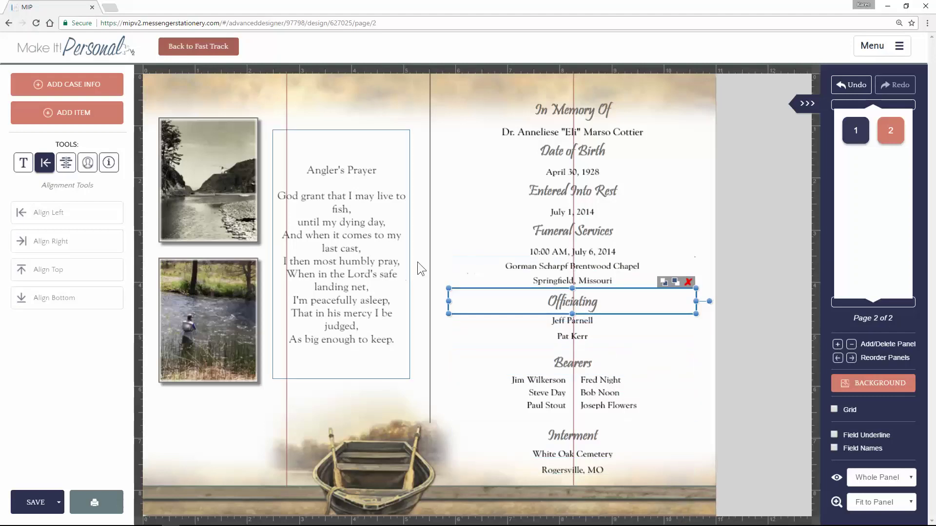
click(429, 275)
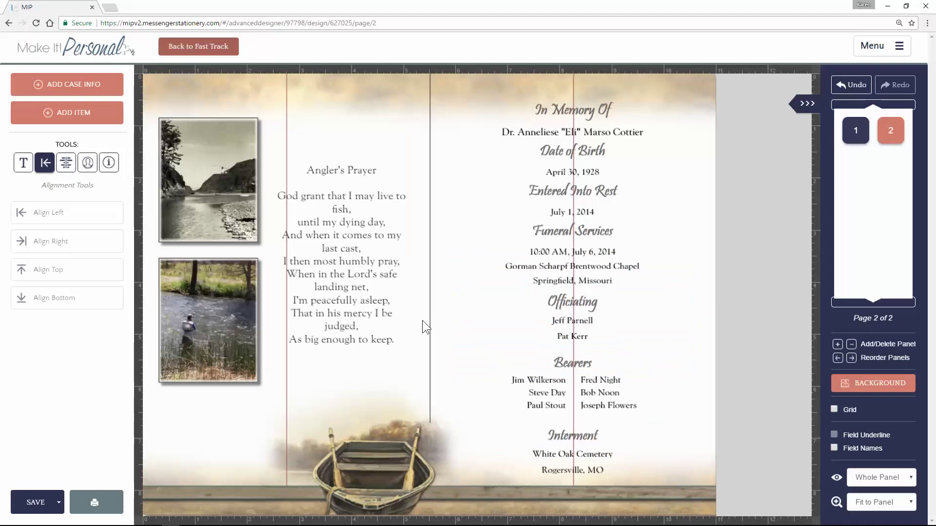
- Move the Angler's Prayer box against the centre fold and up near the page's upper edge, leaving space beneath it
click(339, 250)
drag(338, 250, 351, 251)
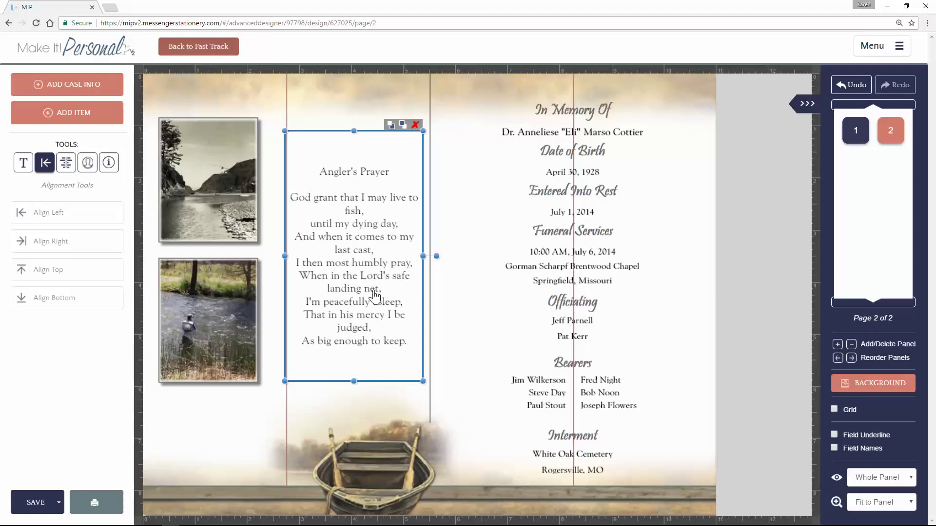
drag(371, 302, 350, 234)
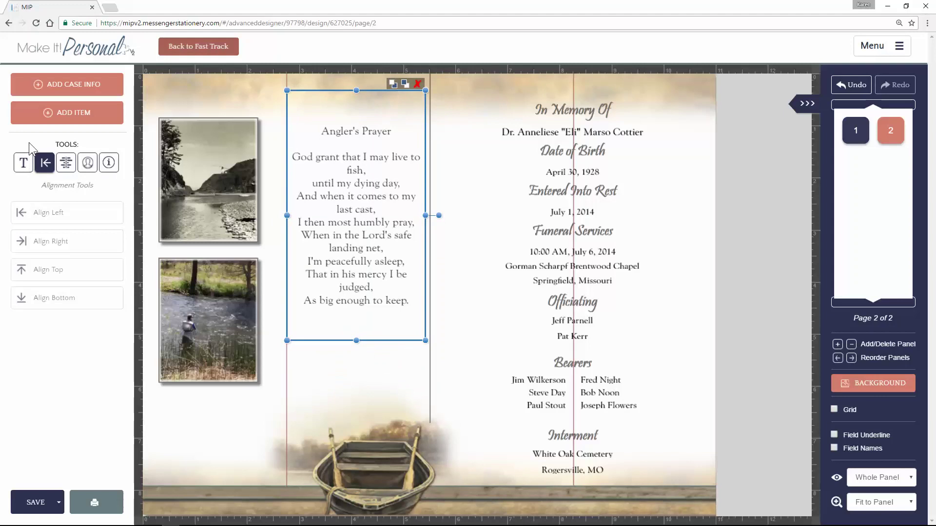
- Try adding a text box beneath the Angler's Prayer with a message starting "The family"
click(67, 113)
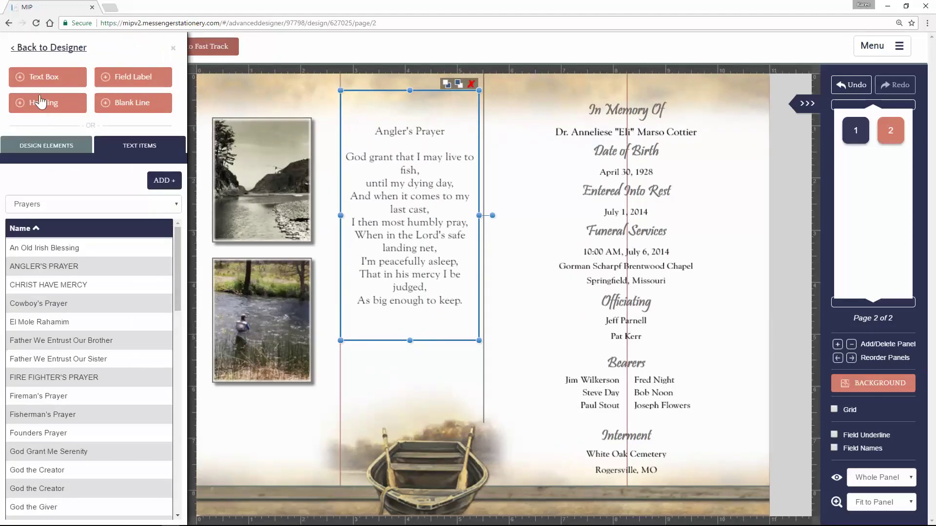
click(37, 77)
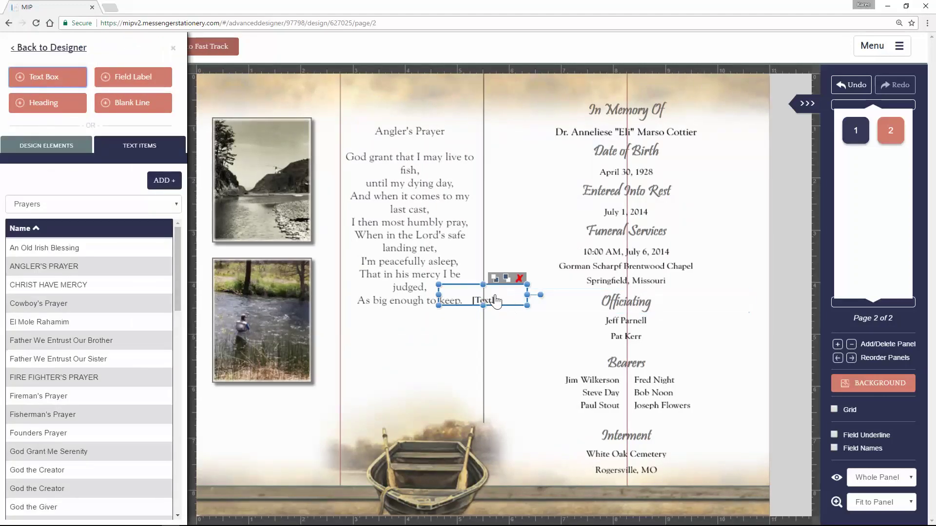
drag(497, 301, 482, 395)
double_click(434, 386)
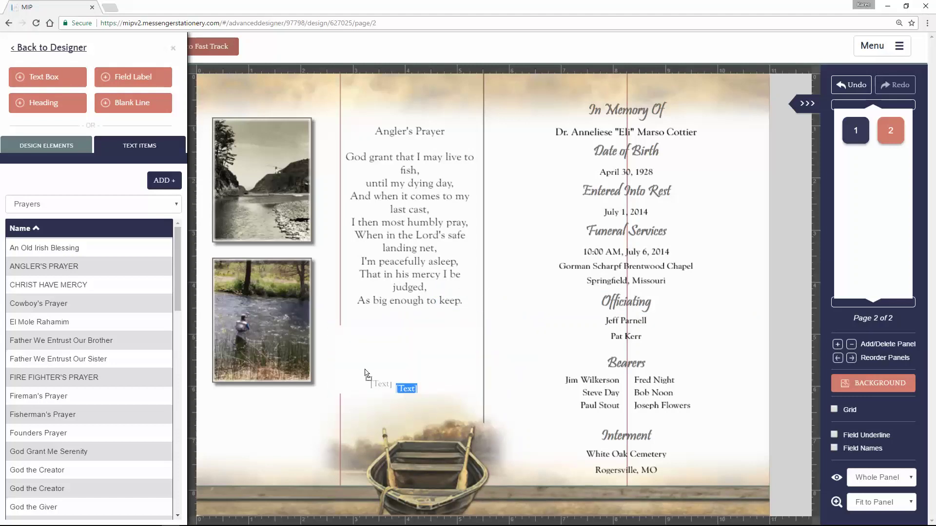
click(431, 388)
text(The family wnat)
key(BackSpace)
key(BackSpace)
key(BackSpace)
click(405, 393)
click(473, 317)
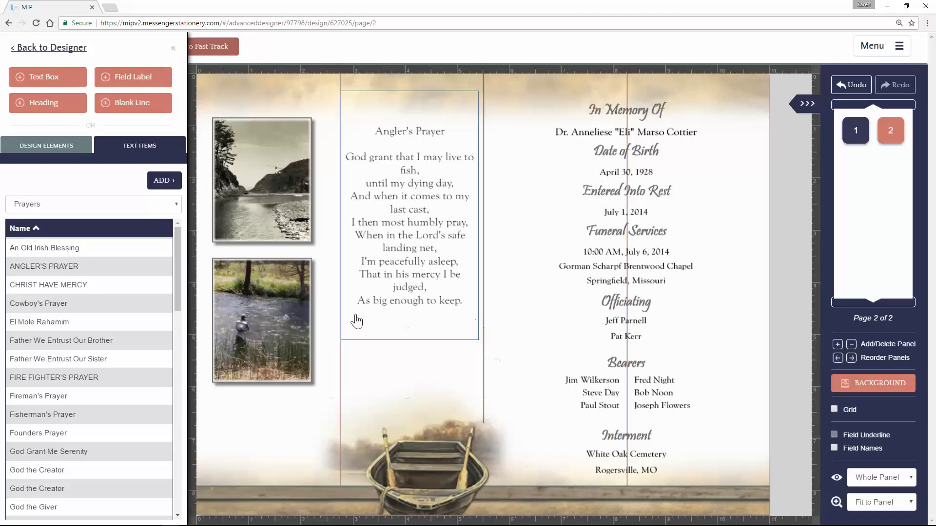
- Browse the Sentiments text items for prewritten family wording
click(173, 203)
click(25, 291)
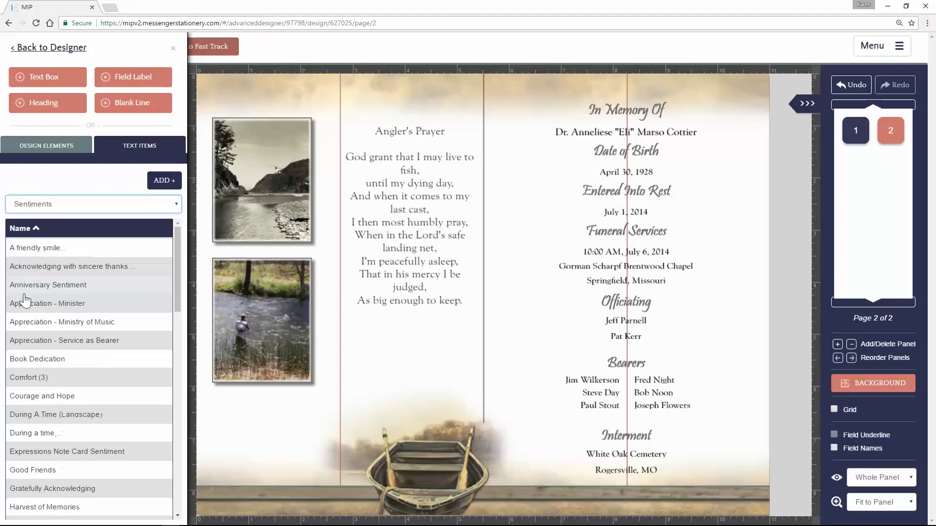
scroll(58, 400, down, 3)
scroll(59, 400, down, 5)
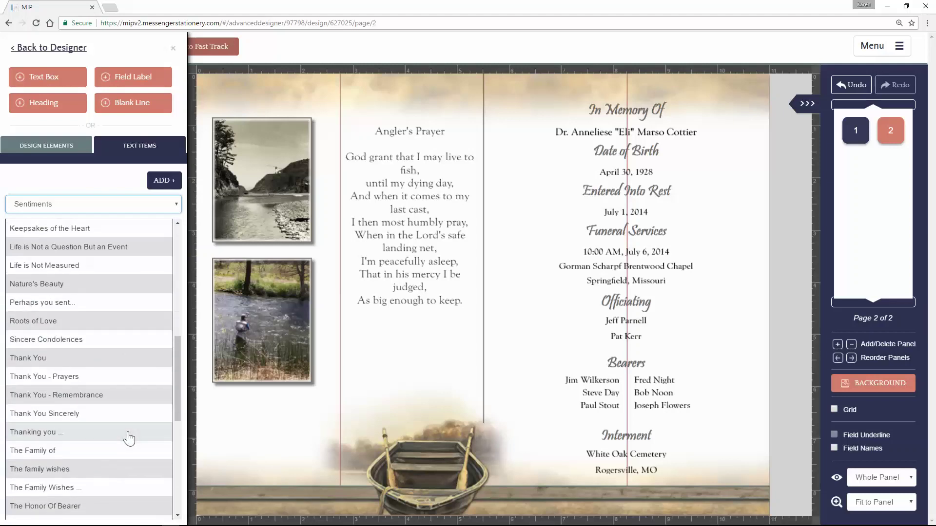
- Move the Angler's Prayer box back down so it sits vertically centred beside the two photos, and finish adding items
drag(404, 229, 407, 278)
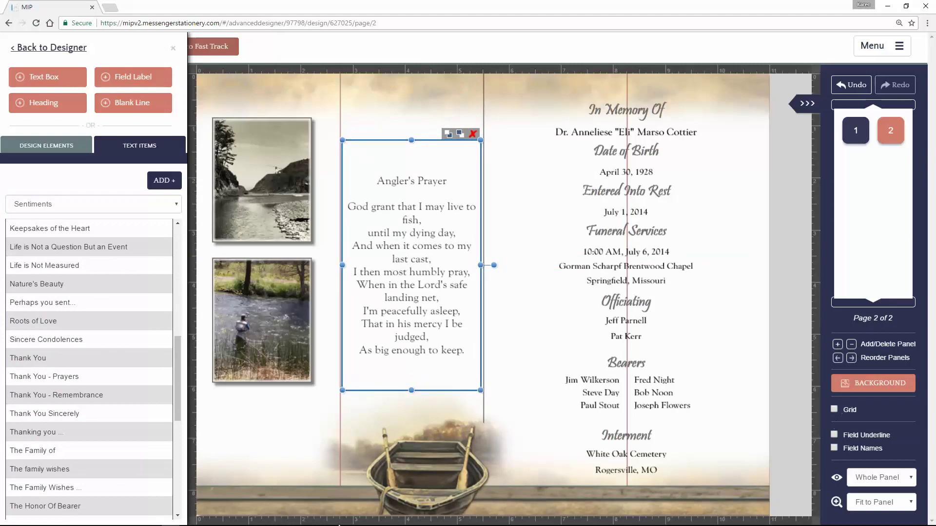
click(169, 47)
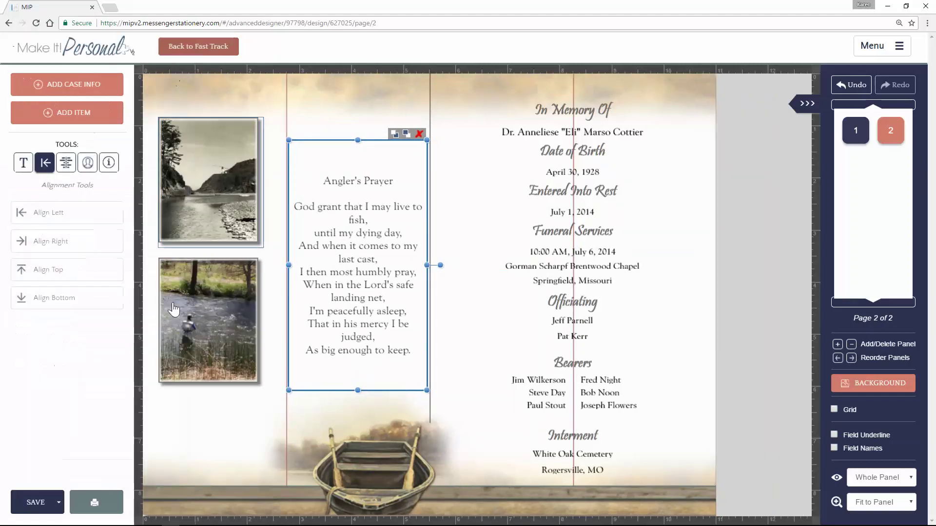
- Save the service folder design and generate a PDF of both pages under the suggested file name
click(26, 507)
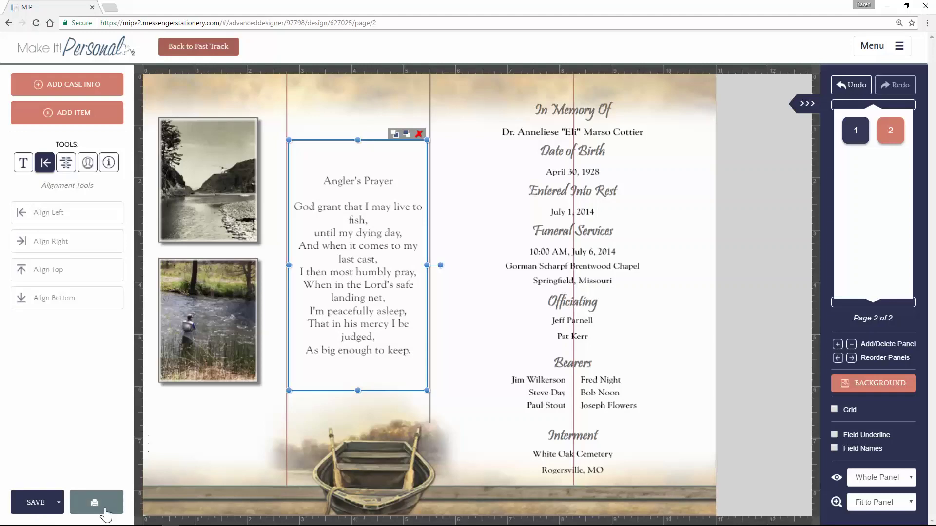
click(97, 510)
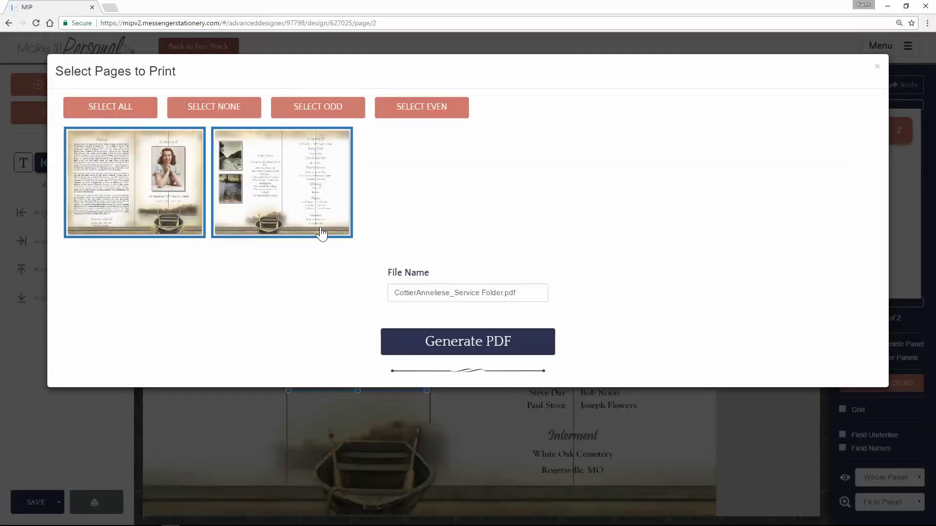
click(461, 344)
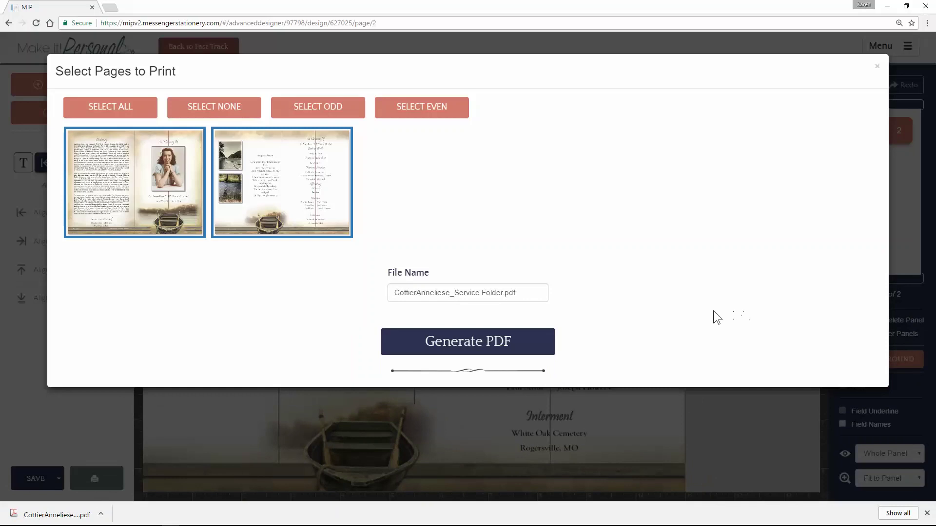
click(487, 346)
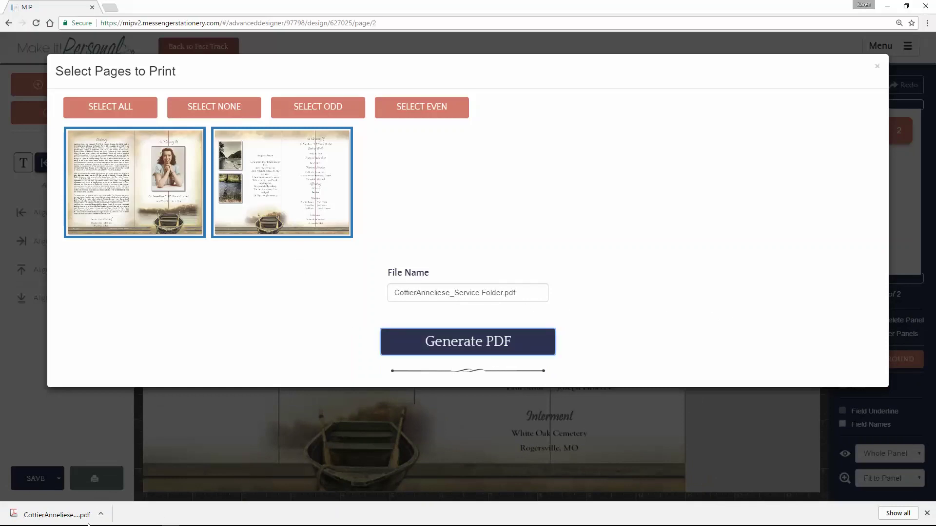
- Open the downloaded service folder PDF in Adobe Acrobat and review both pages
click(37, 521)
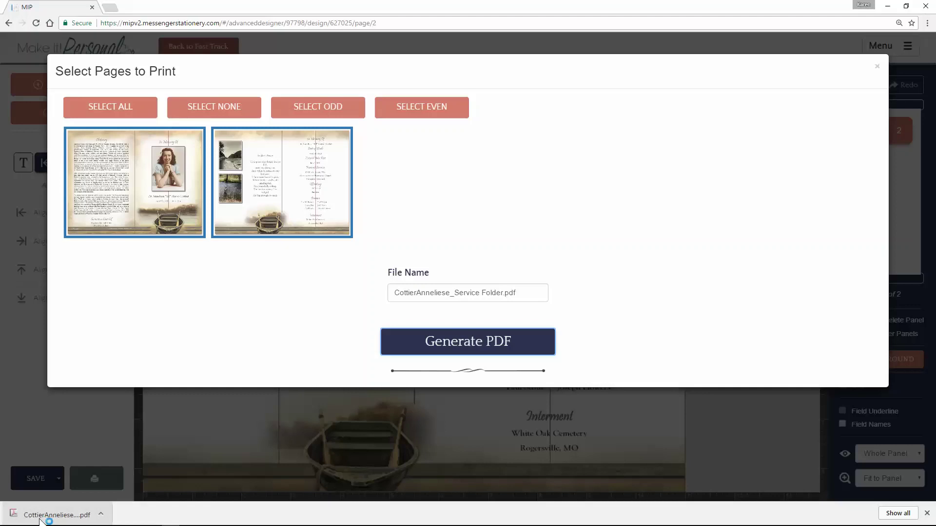
scroll(490, 380, down, 3)
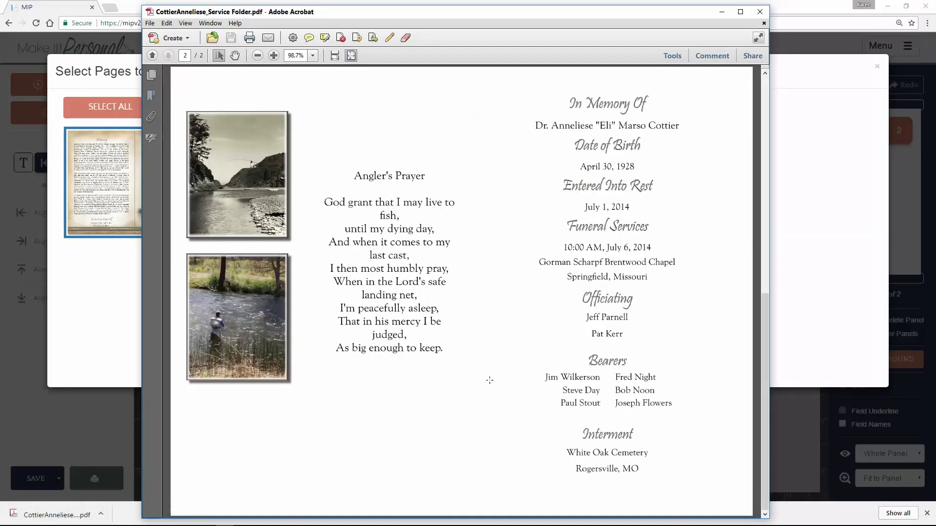
scroll(489, 380, up, 3)
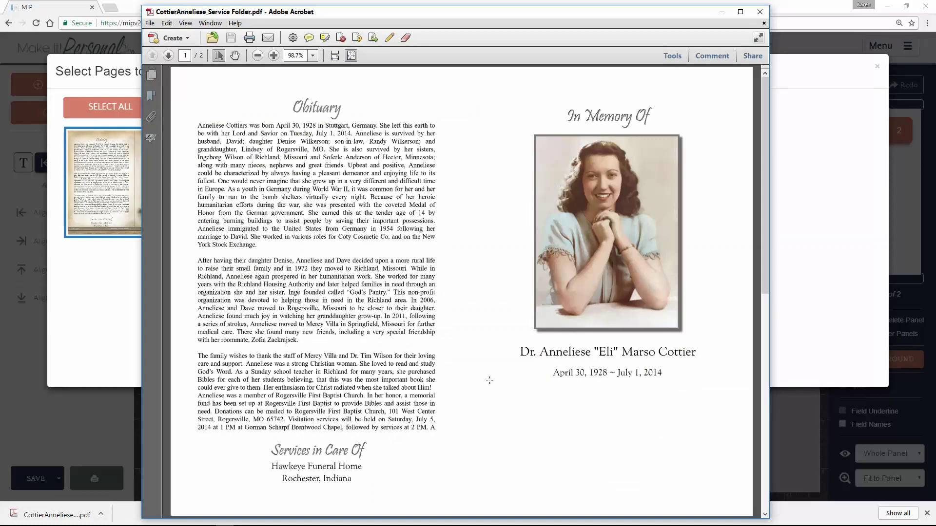
scroll(489, 380, down, 3)
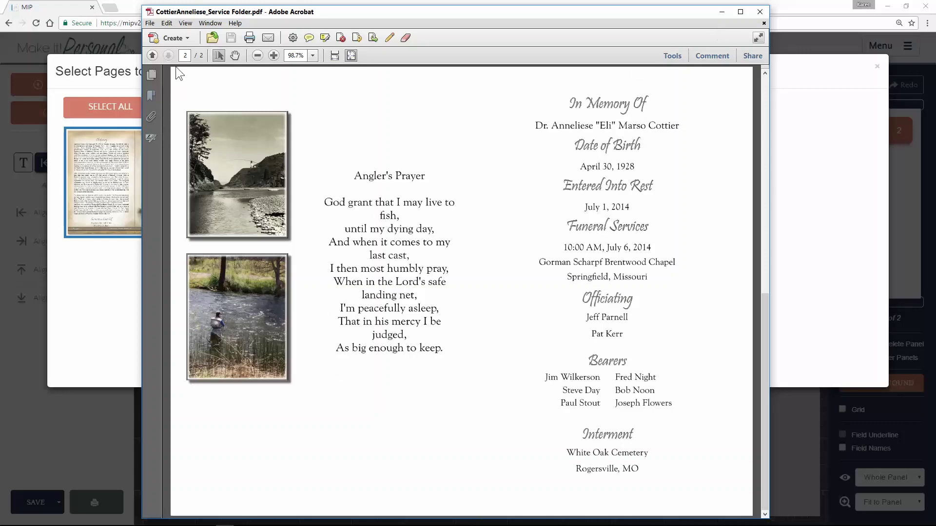
- Close the service folder PDF and the page selection dialog to return to editing page 2
click(152, 23)
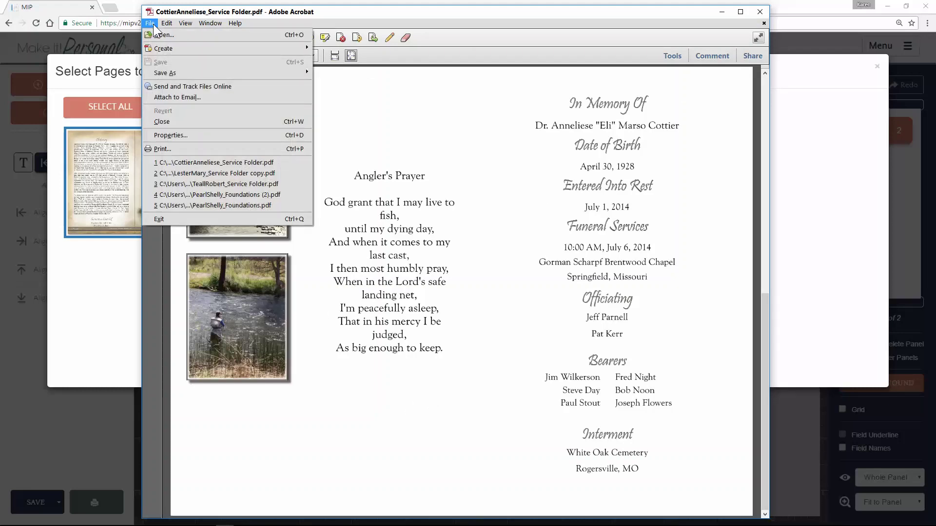
click(438, 103)
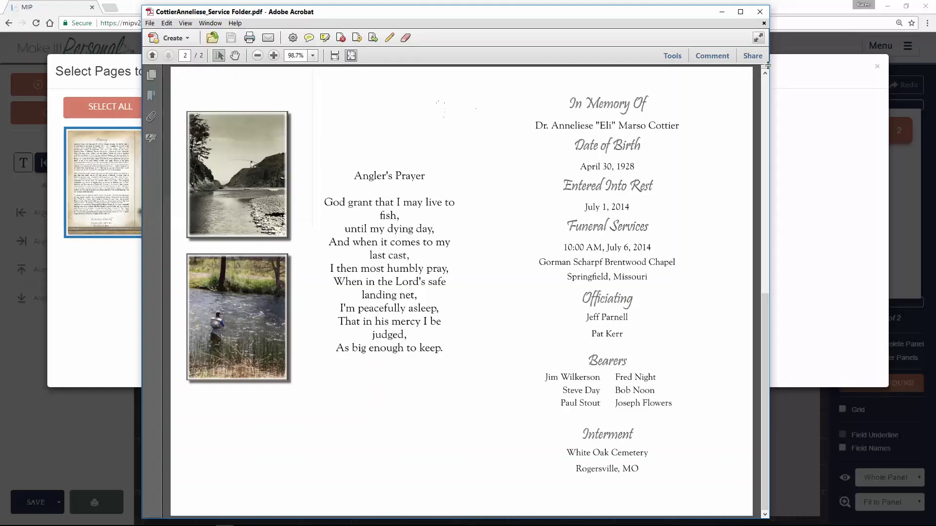
click(760, 12)
click(877, 66)
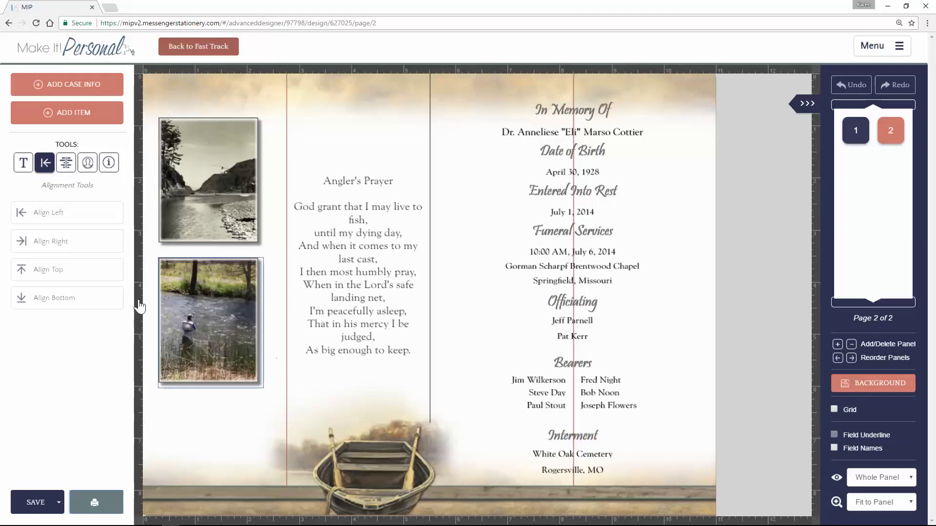
- Add the pink rose blossom from the Flowers design elements and place it over the Angler's Prayer
click(49, 117)
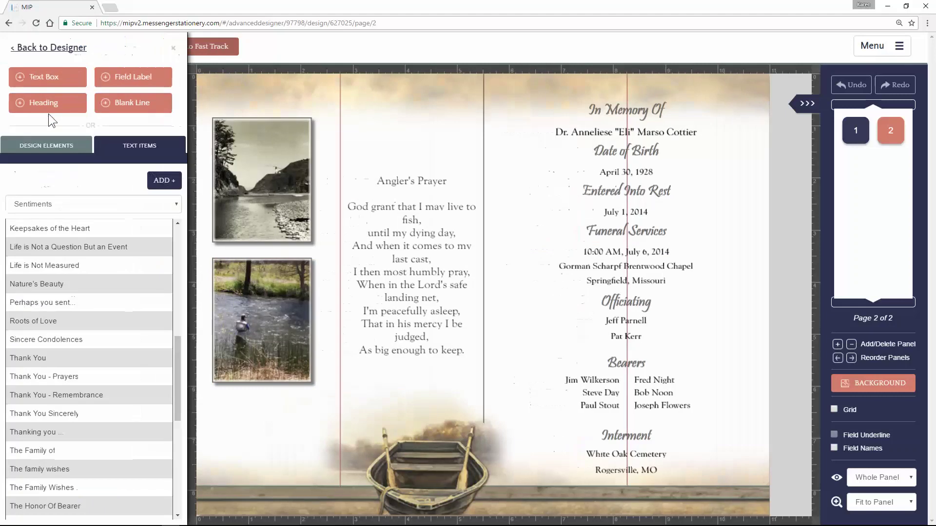
click(47, 146)
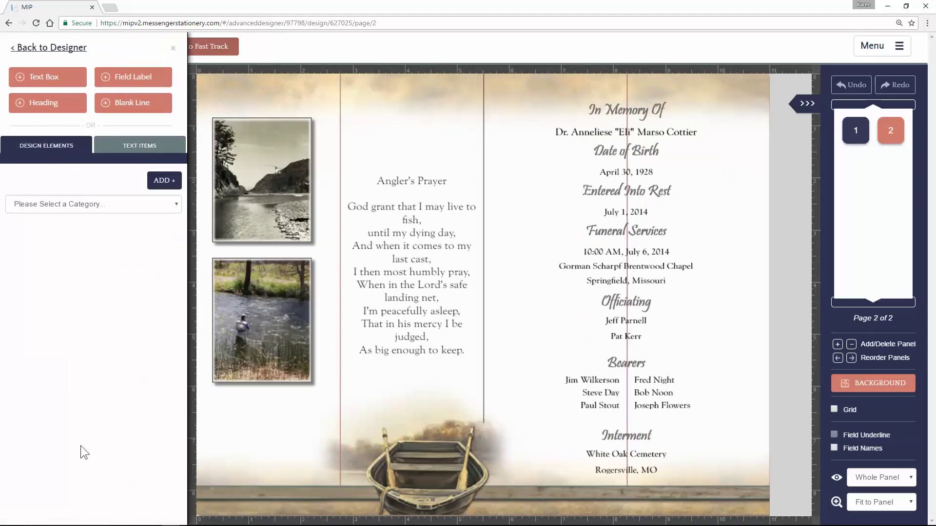
click(175, 203)
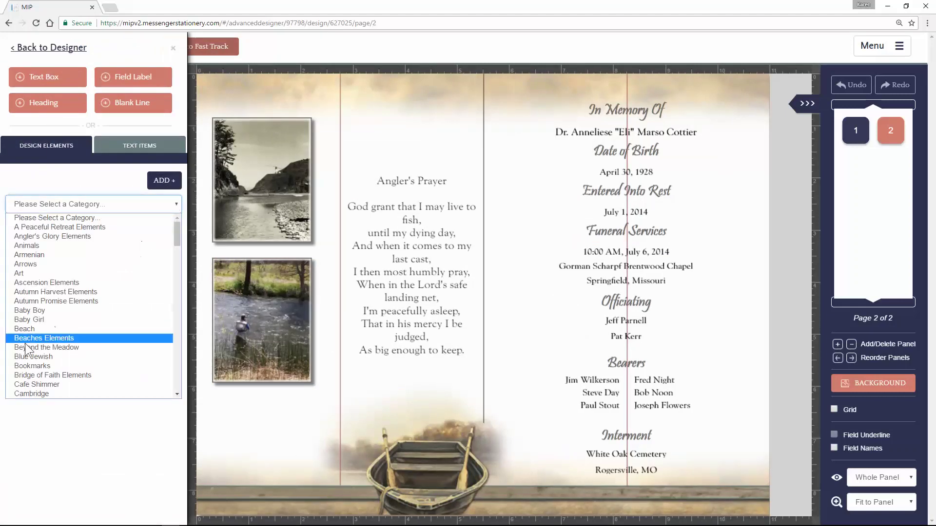
scroll(57, 348, down, 8)
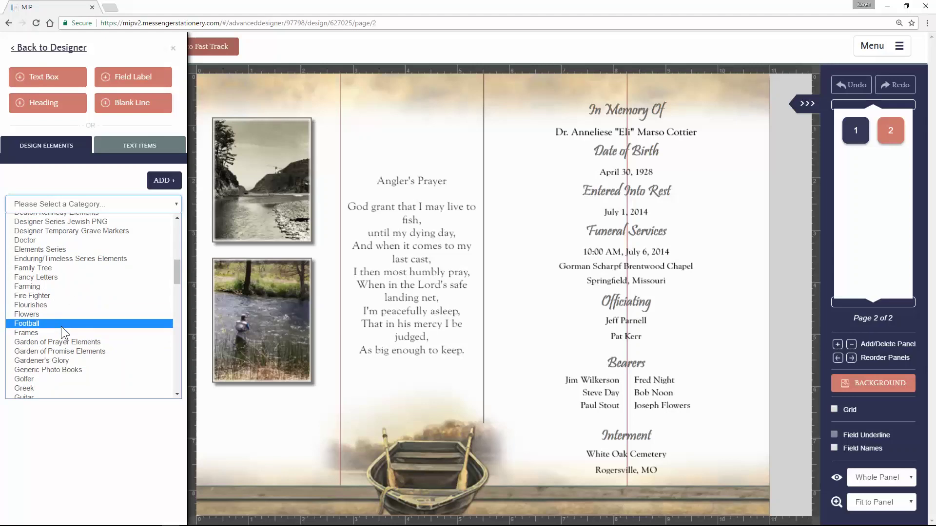
click(55, 314)
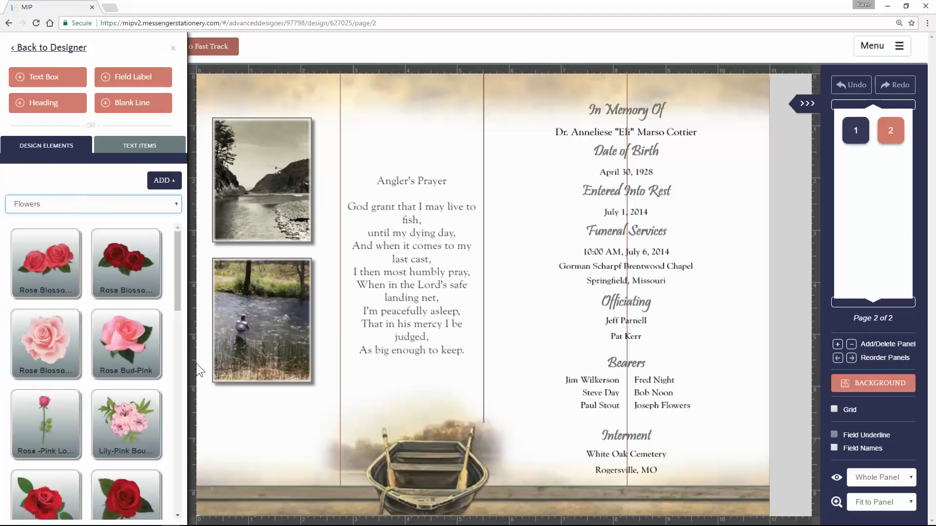
drag(177, 296, 165, 199)
click(47, 358)
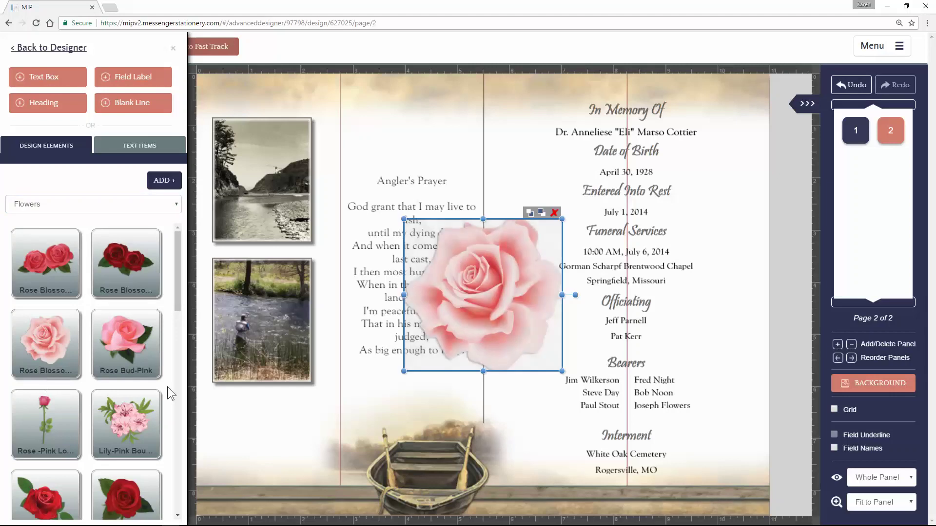
drag(491, 307, 418, 285)
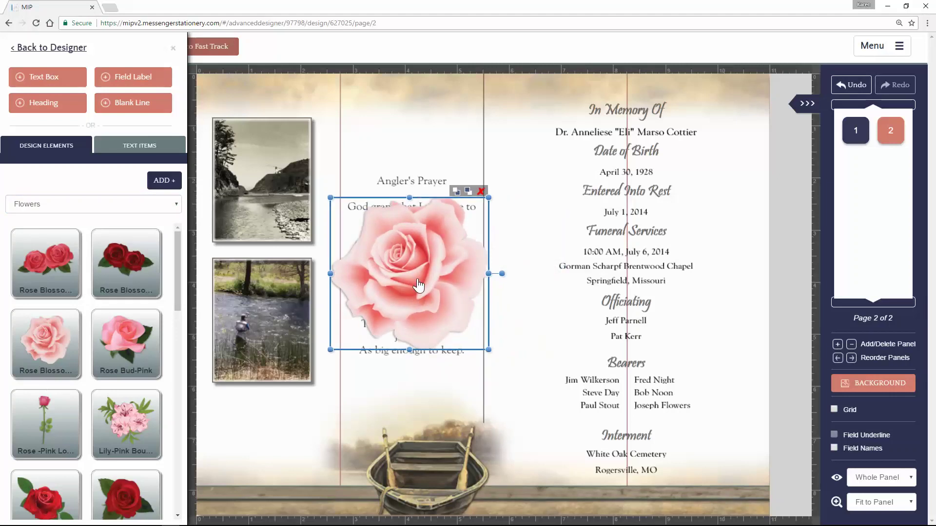
click(173, 49)
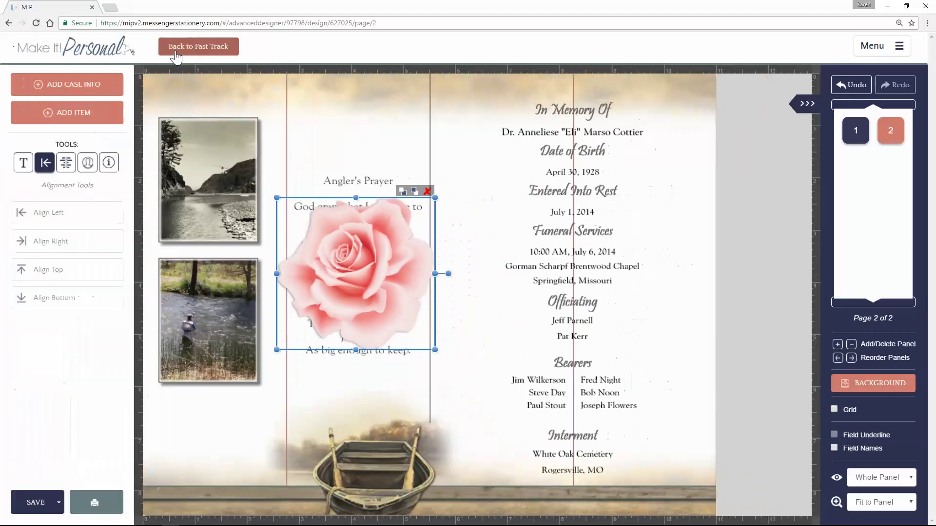
- Set the rose's opacity to 51 and send it behind the Angler's Prayer text
click(88, 163)
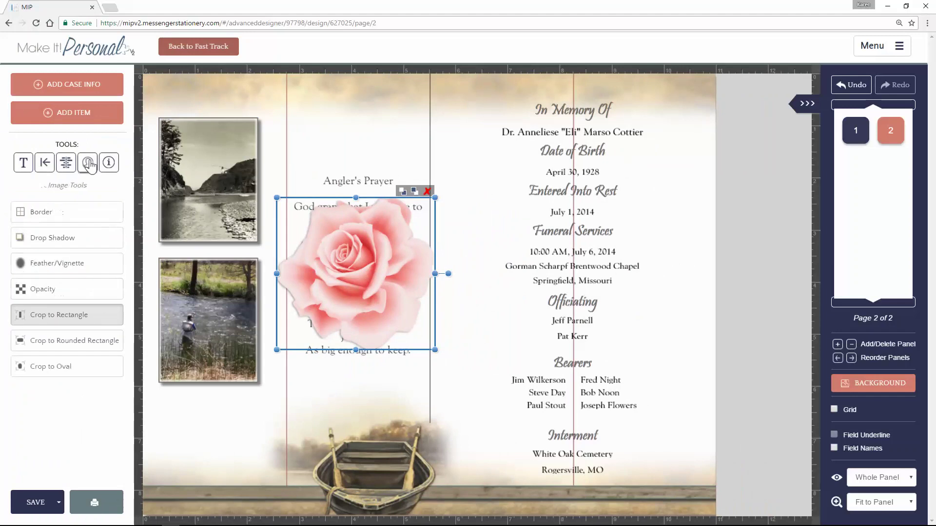
click(44, 289)
drag(116, 344, 73, 344)
click(374, 283)
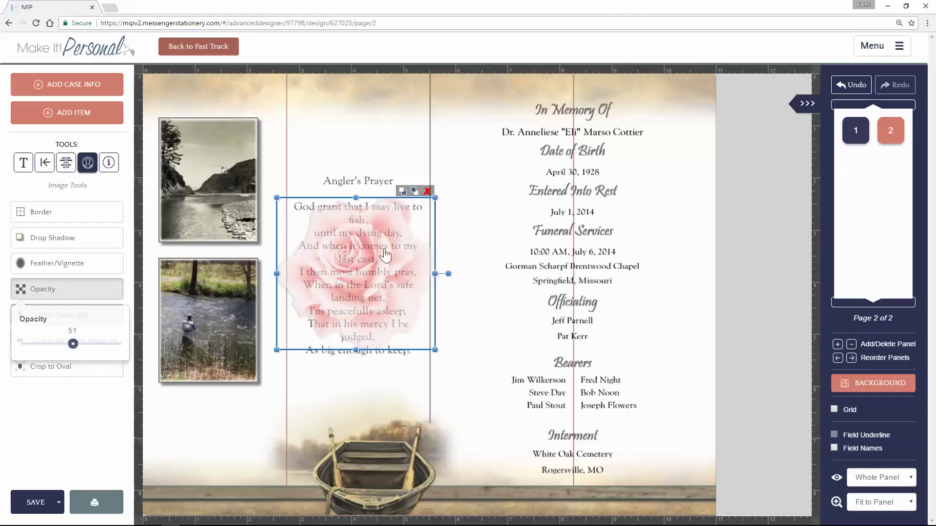
click(401, 191)
click(481, 252)
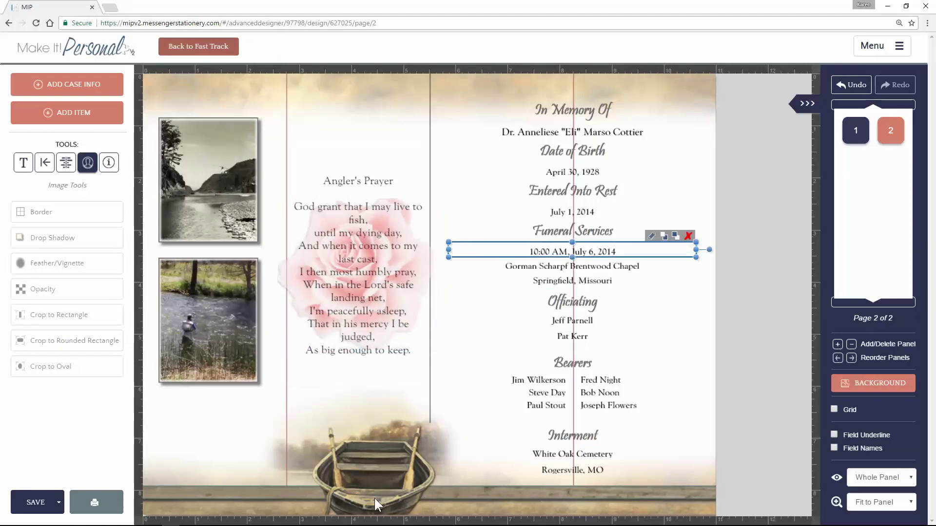
- Delete the faded rose from the Angler's Prayer panel, keeping the prayer text
mouse_move(379, 524)
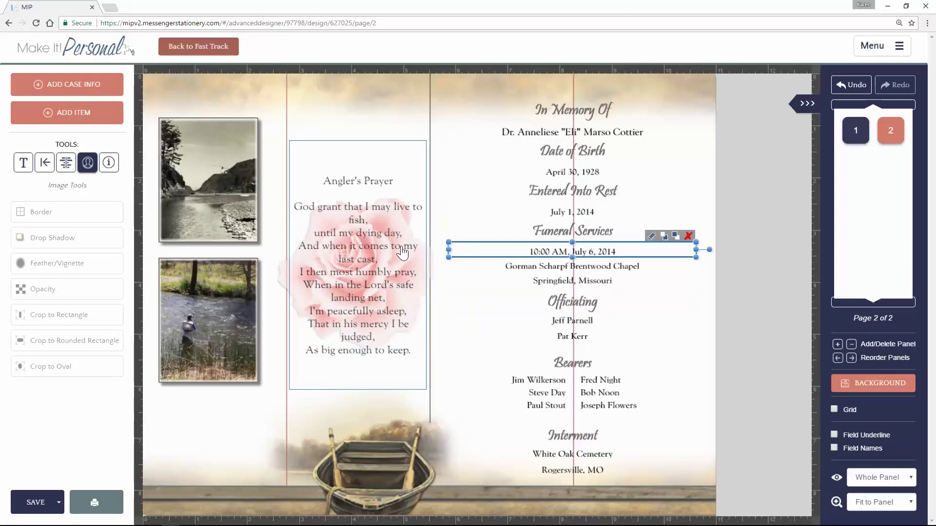
click(390, 144)
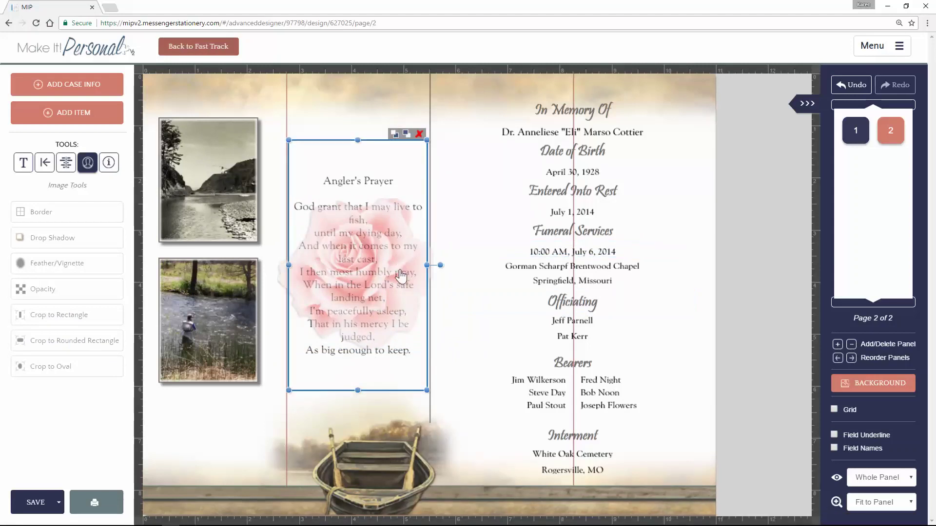
key(Delete)
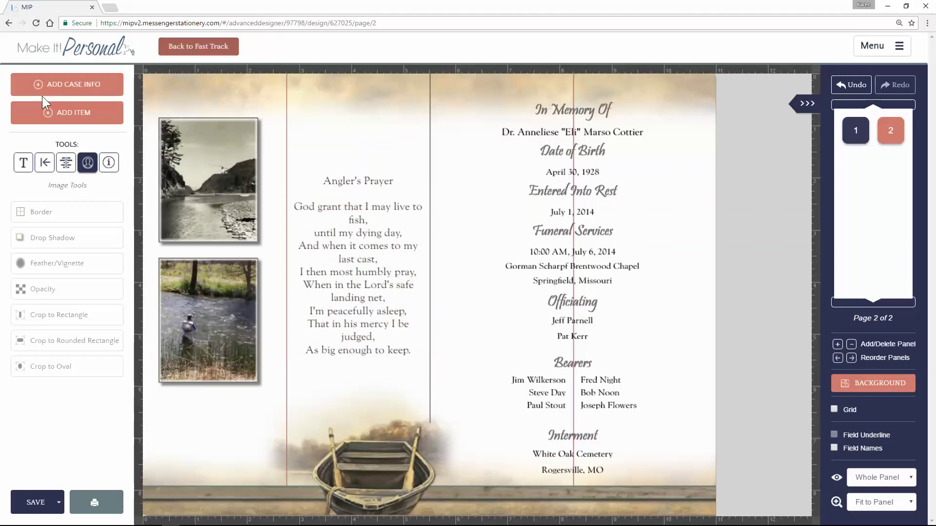
- Add the blue leaves graphic from the Elements Series design elements and place it over the Angler's Prayer
click(46, 117)
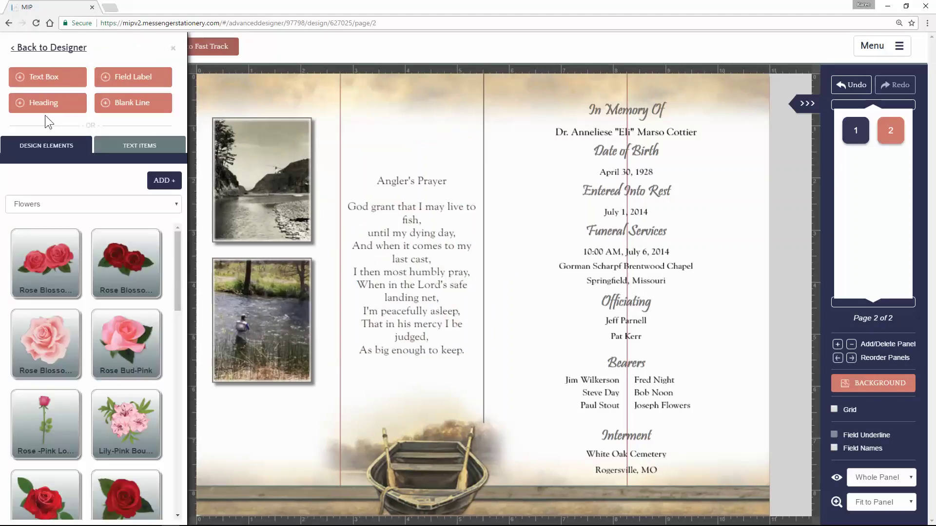
click(171, 206)
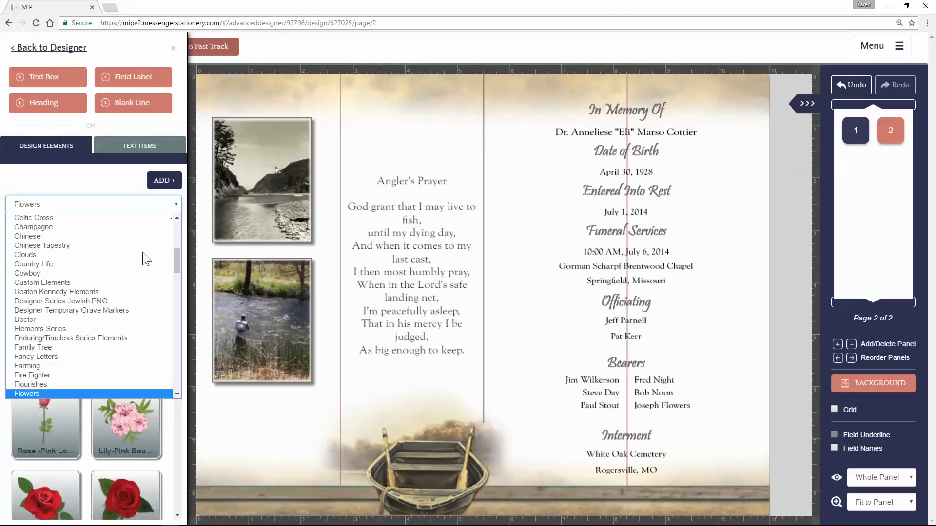
scroll(100, 338, down, 15)
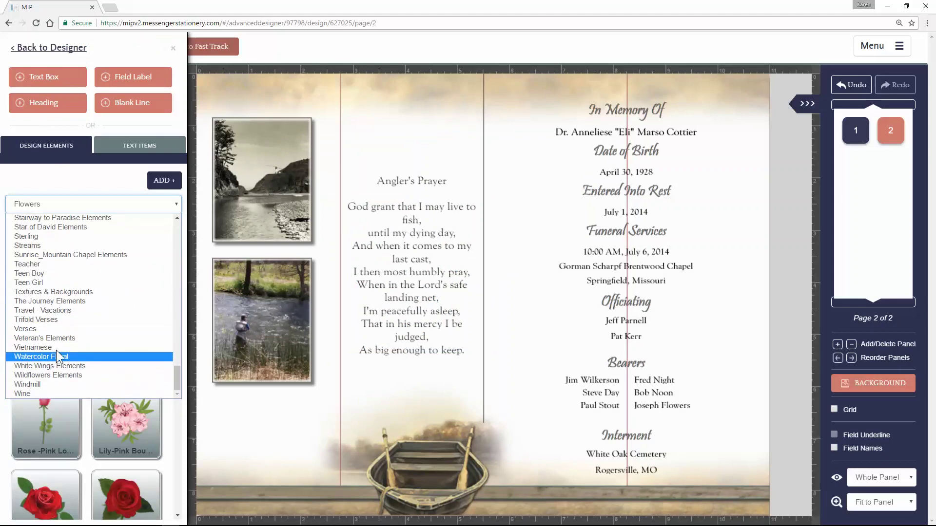
scroll(95, 320, up, 12)
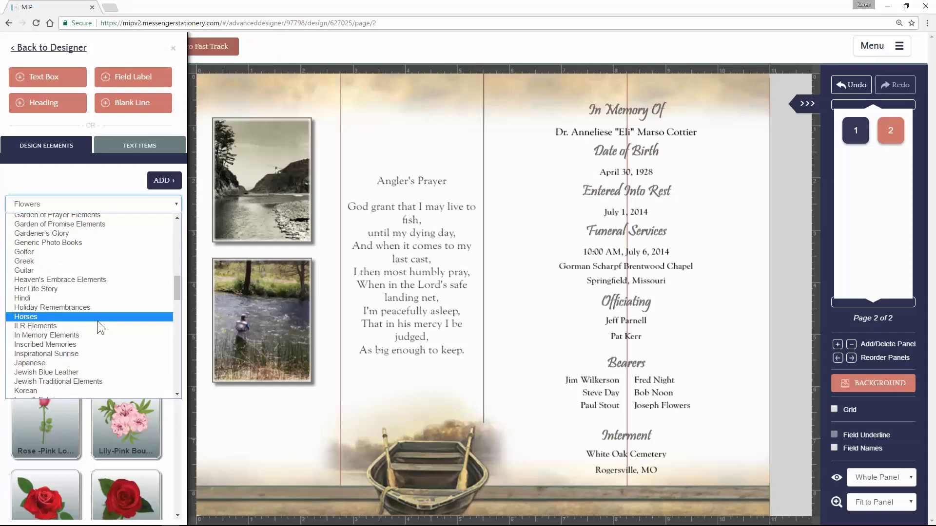
scroll(88, 298, up, 3)
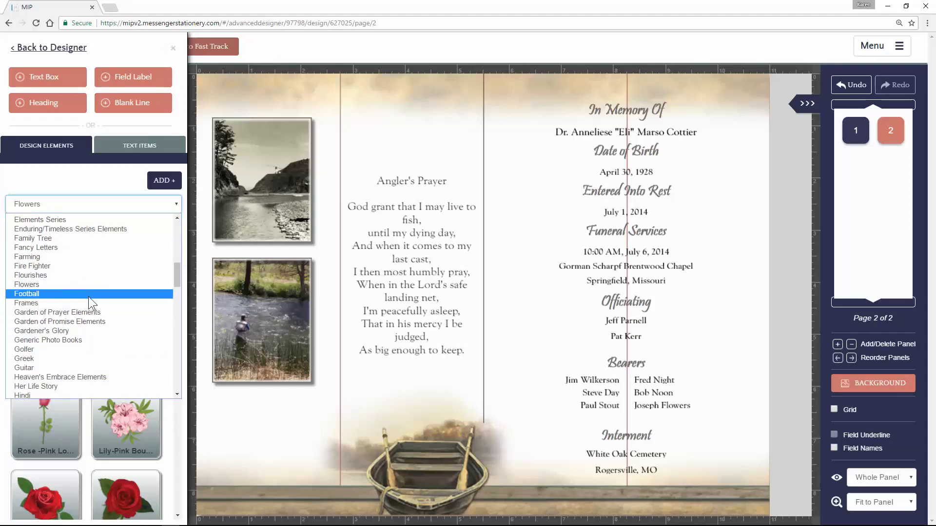
click(84, 219)
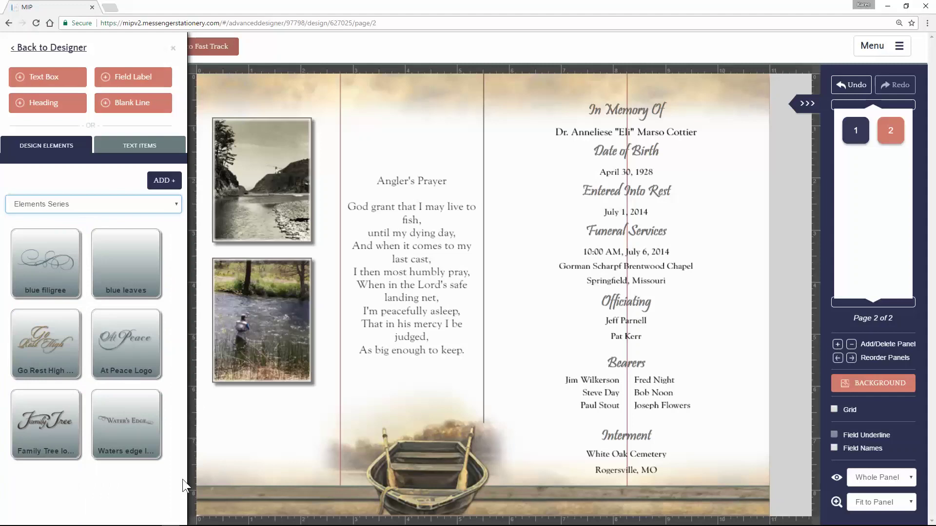
click(124, 267)
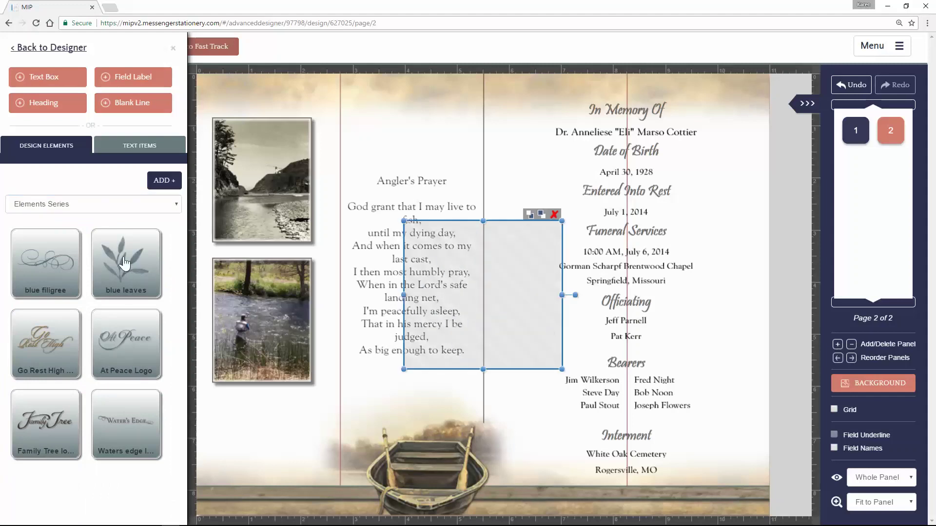
drag(507, 331, 453, 308)
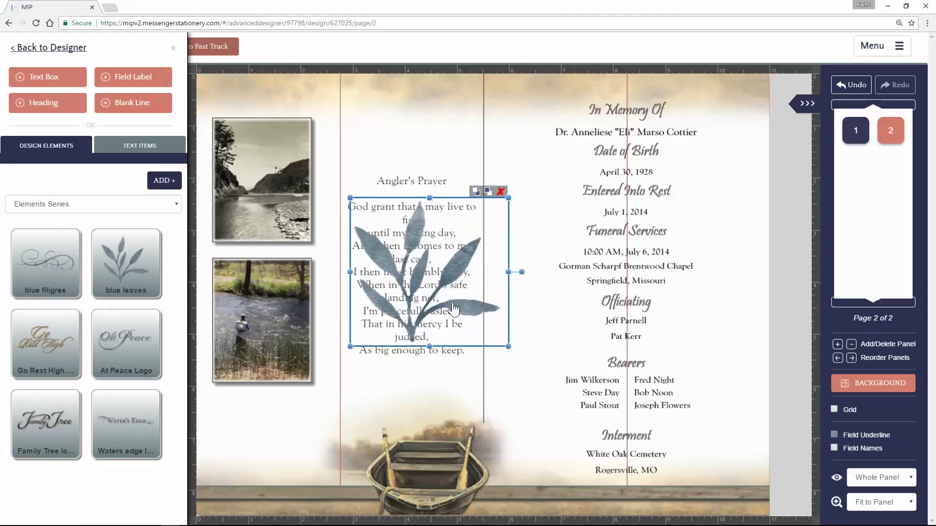
click(173, 51)
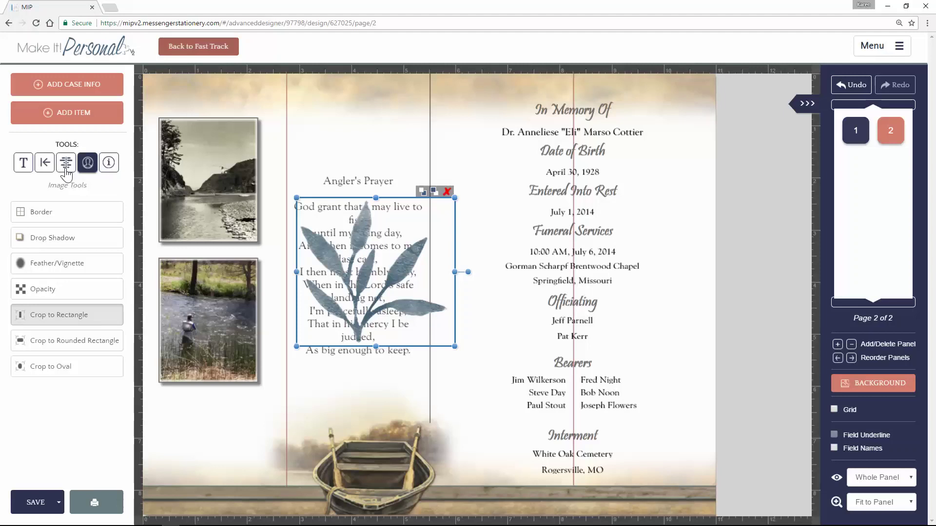
- Set the blue leaves' opacity to 22 and send the graphic behind the Angler's Prayer text
click(58, 293)
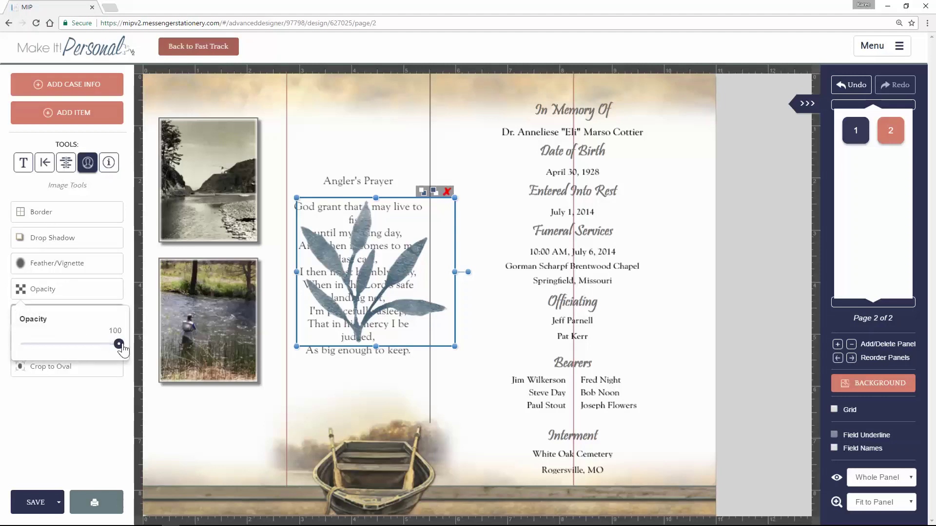
drag(119, 343, 45, 352)
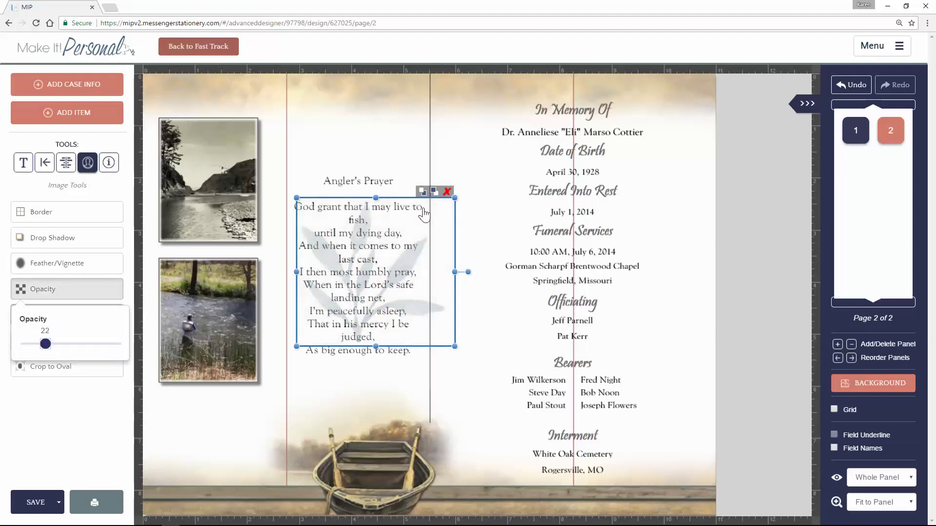
click(421, 192)
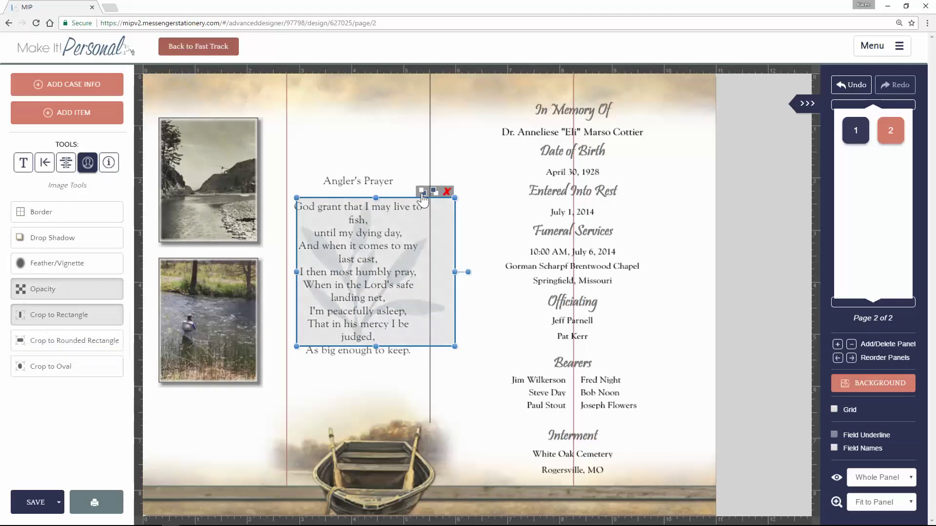
click(384, 109)
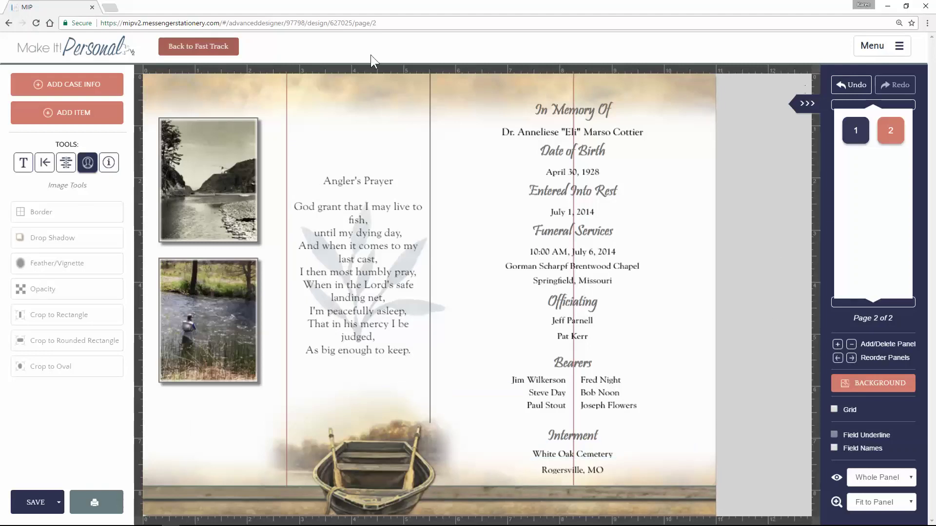
- Save the changed design while returning to its Fast Track review, and show the site's main navigation options
click(211, 53)
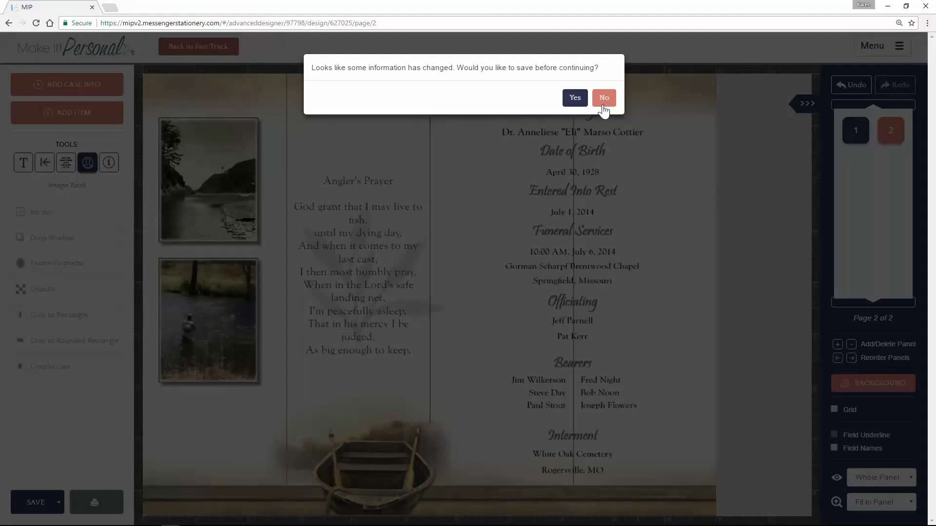
click(573, 98)
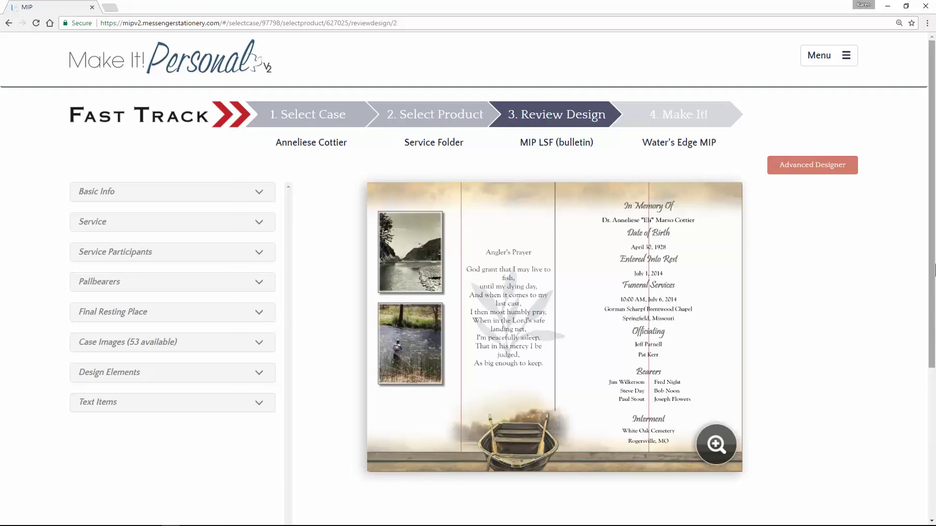
click(849, 59)
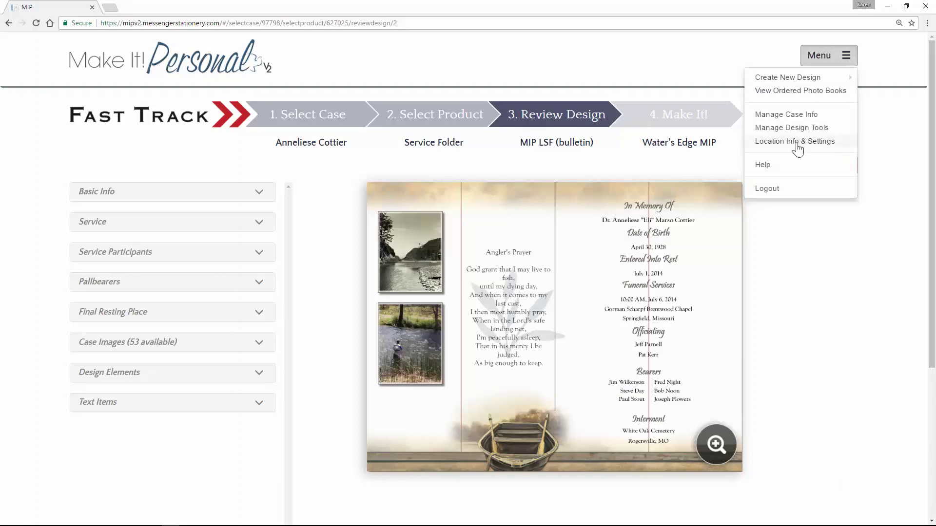